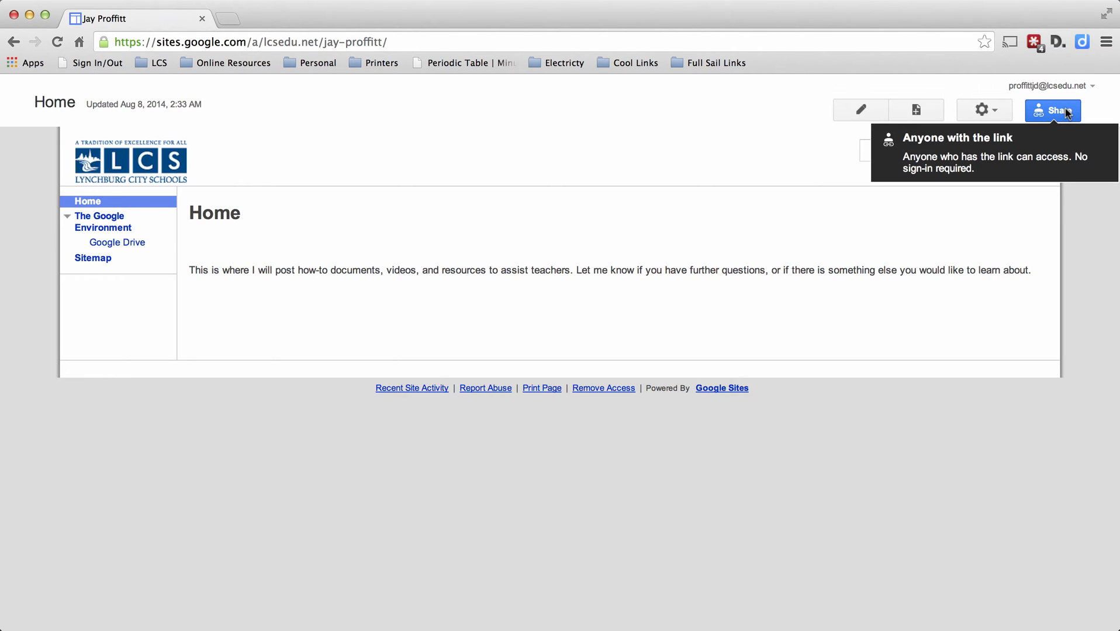
Open the site's sharing settings, change its visibility to Specific people and save the change.
{"action": "left_click", "coordinate": [1050, 113]}
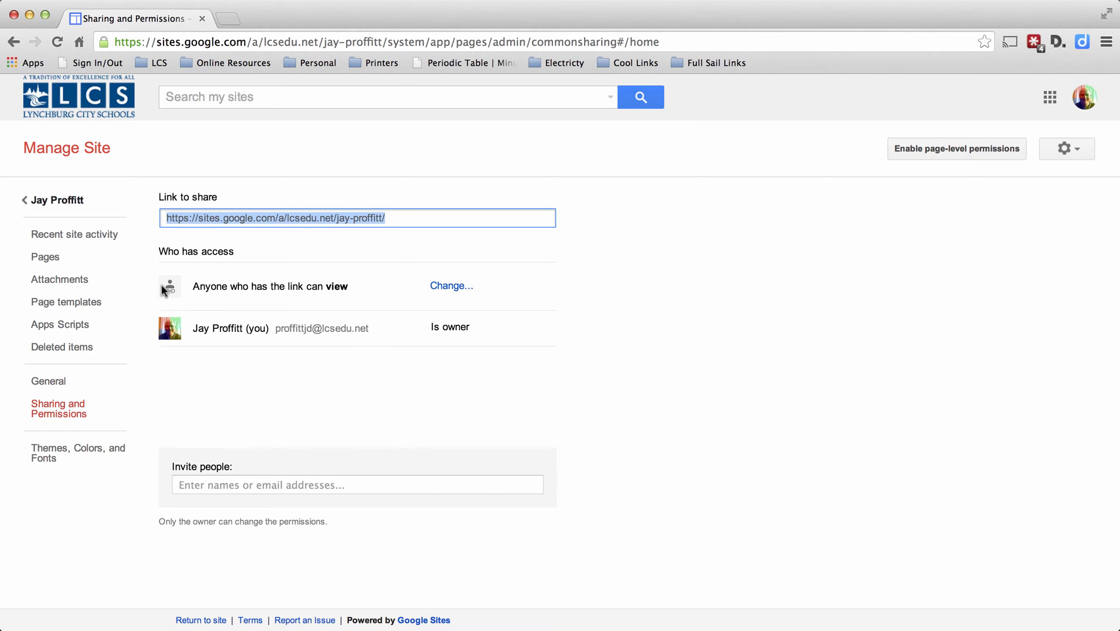
{"action": "left_click", "coordinate": [451, 292]}
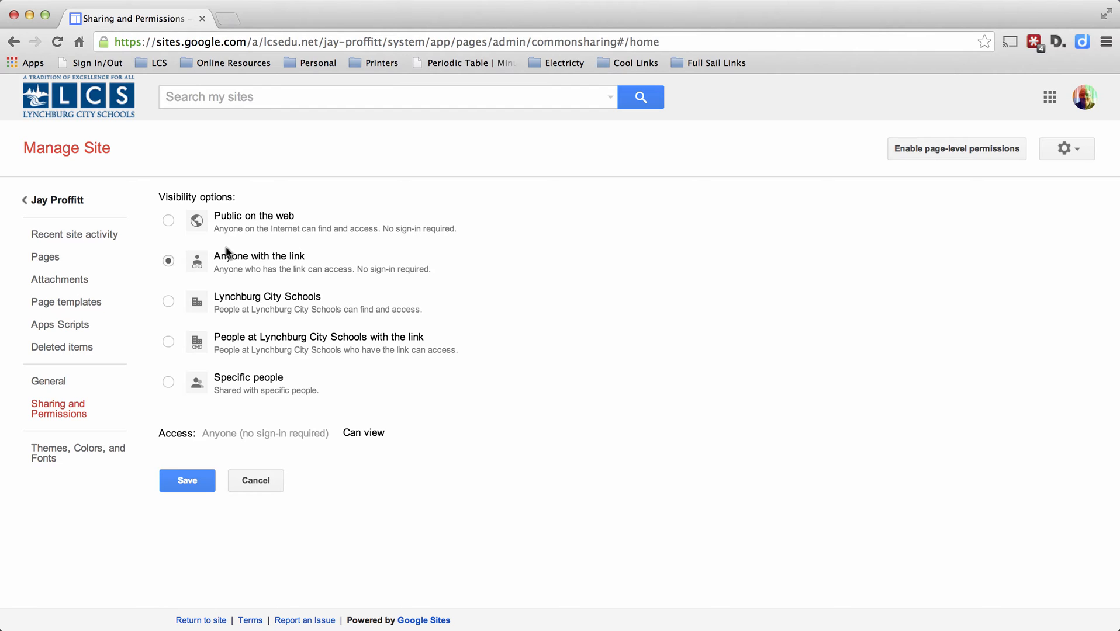
{"action": "left_click", "coordinate": [175, 302]}
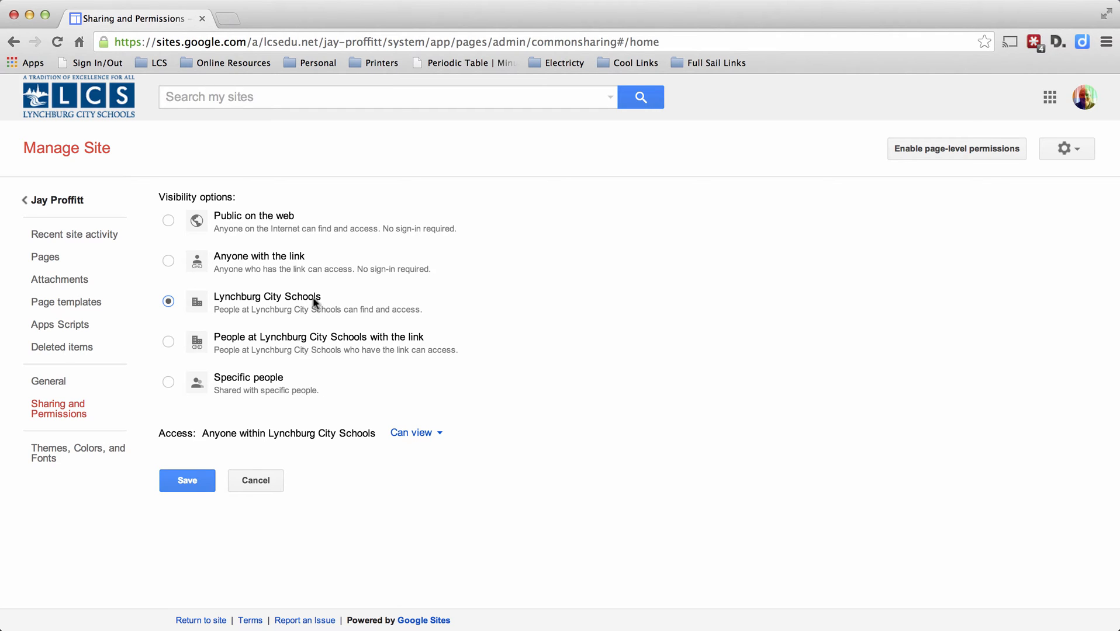
{"action": "left_click", "coordinate": [168, 343]}
{"action": "left_click", "coordinate": [169, 382]}
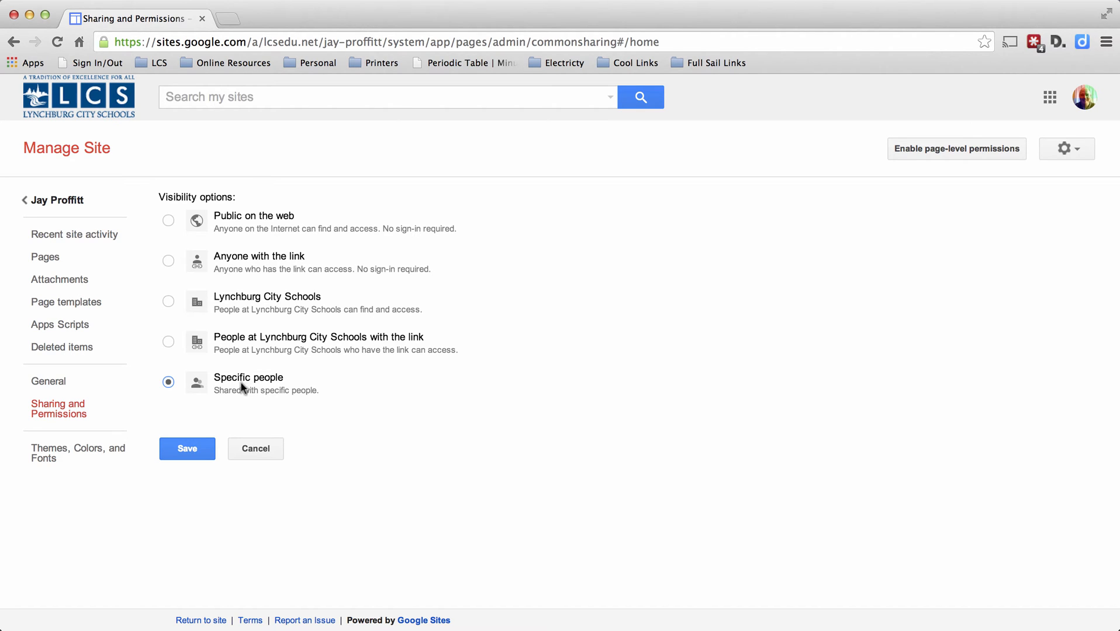
{"action": "left_click", "coordinate": [190, 451]}
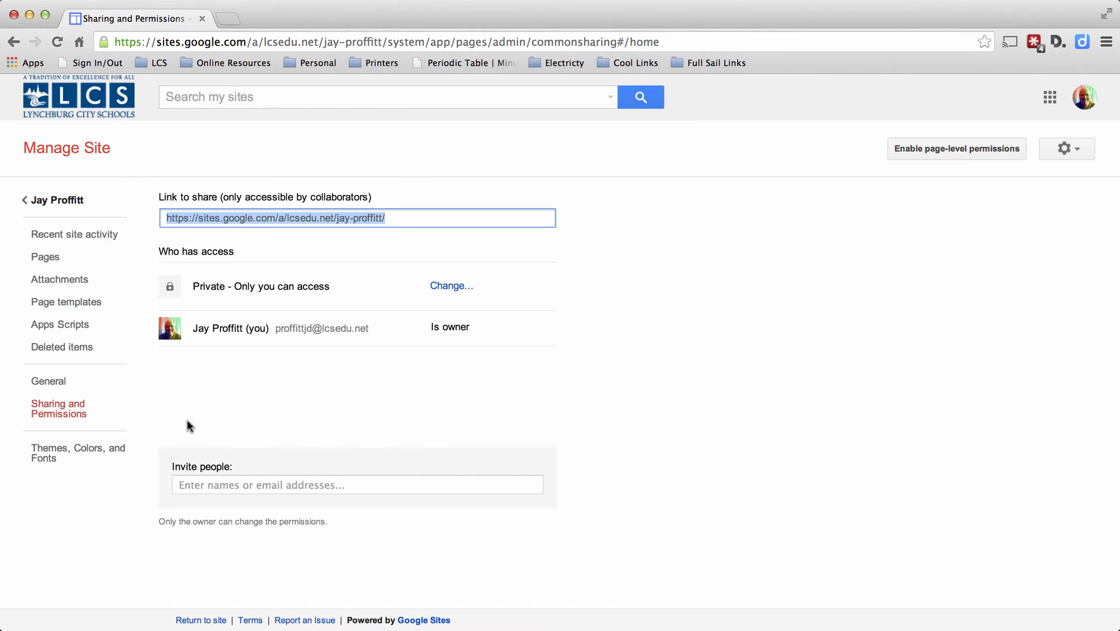
Enter three colleagues as invitees to the site, picking each one from the suggested contacts.
{"action": "left_click", "coordinate": [189, 486]}
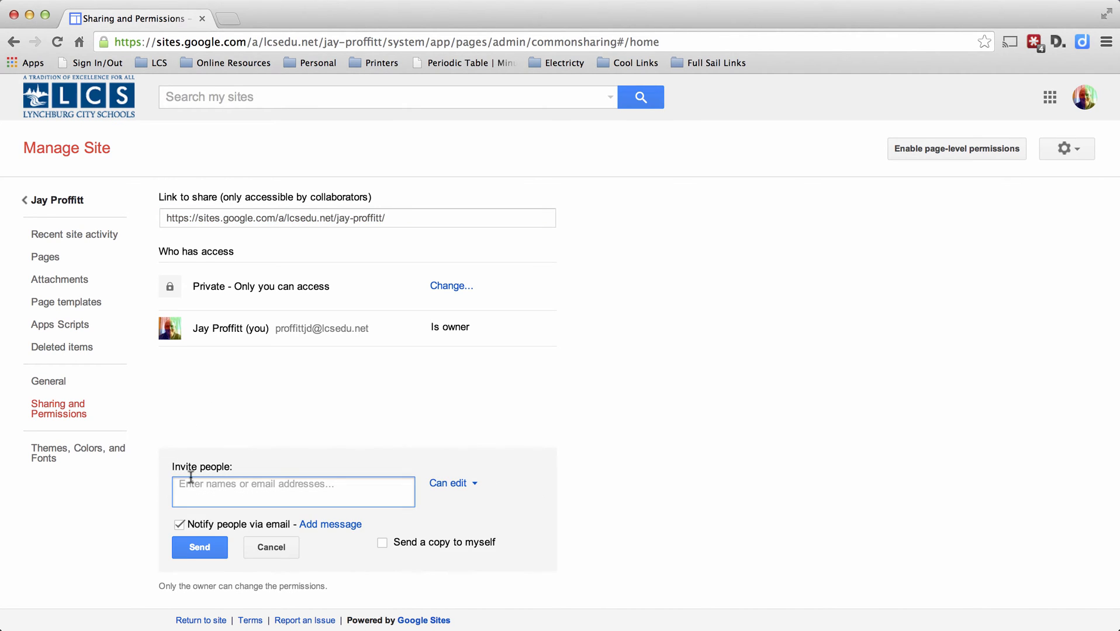
{"action": "type", "text": "hasing"}
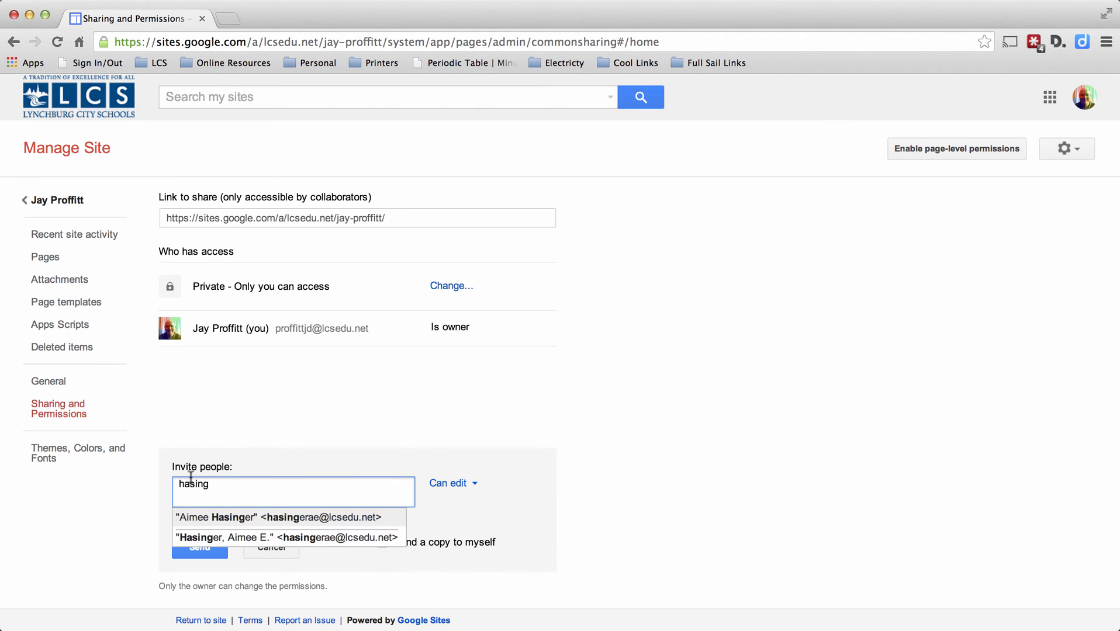
{"action": "left_click", "coordinate": [209, 524]}
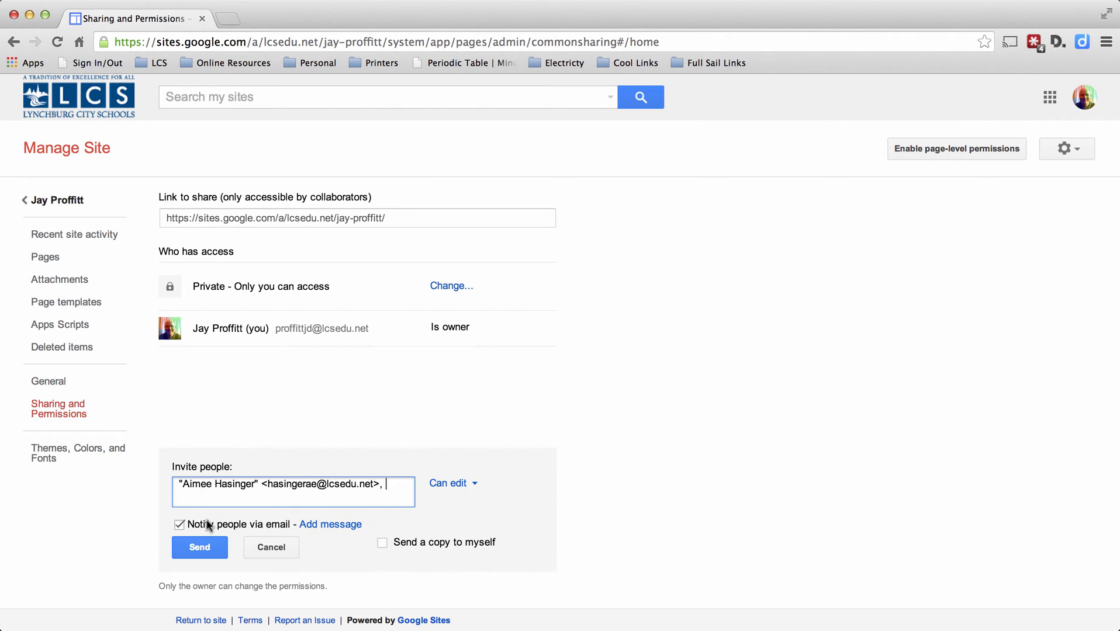
{"action": "type", "text": "kappler"}
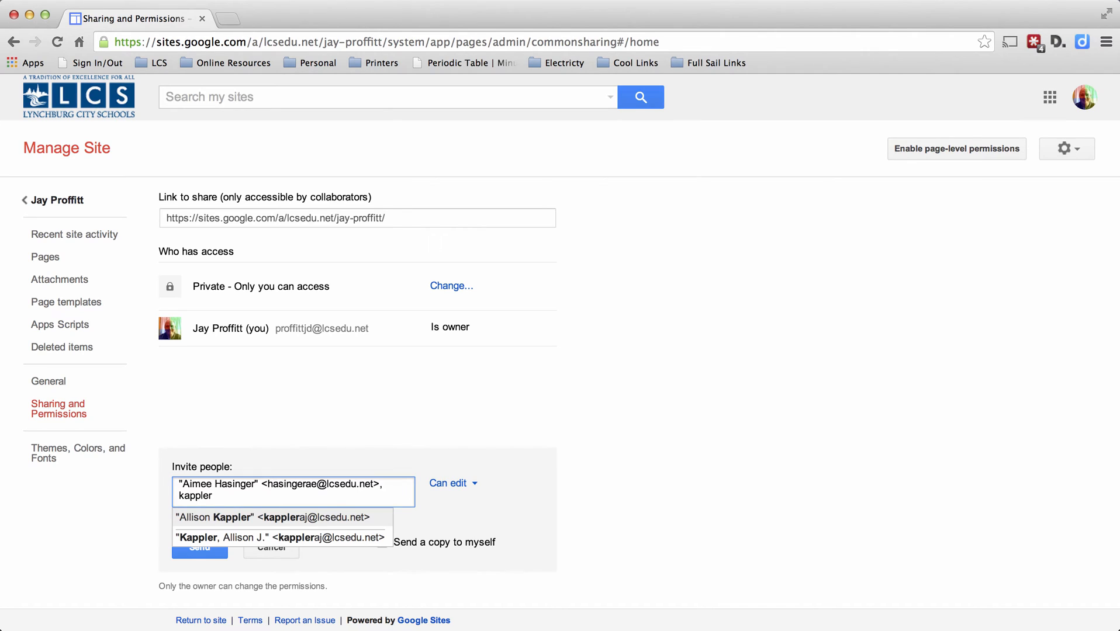
{"action": "left_click", "coordinate": [215, 538]}
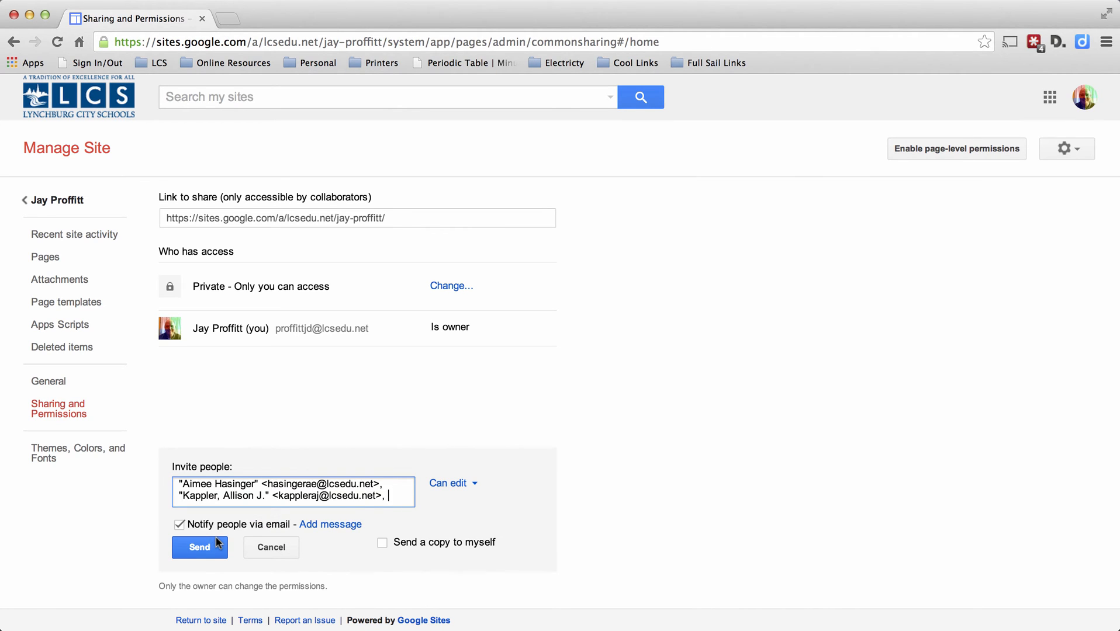
{"action": "type", "text": "withro"}
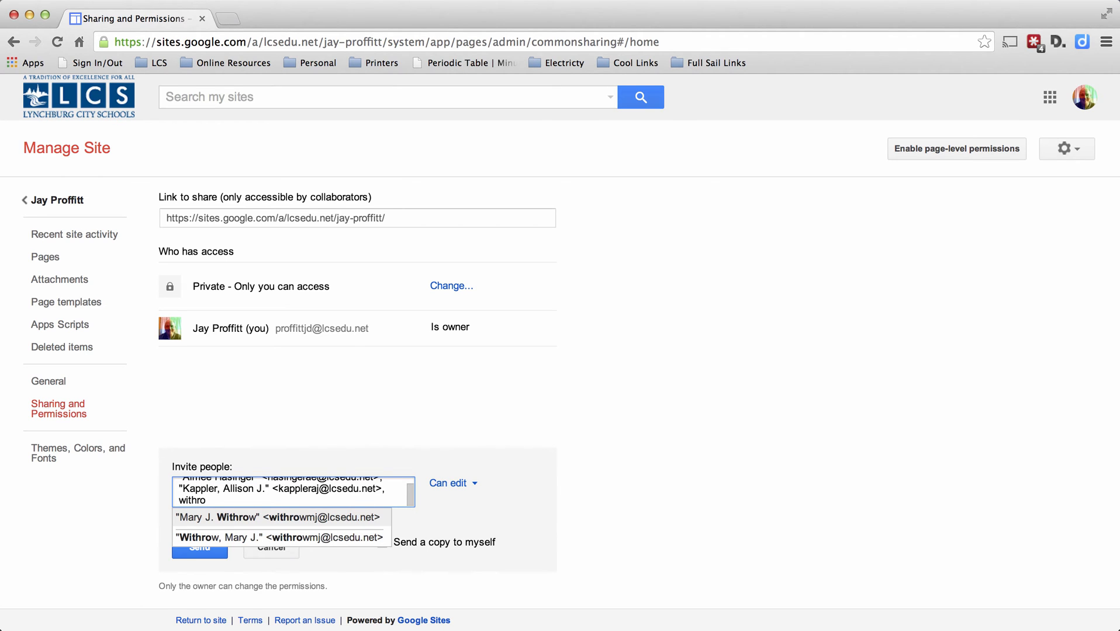
{"action": "left_click", "coordinate": [213, 521]}
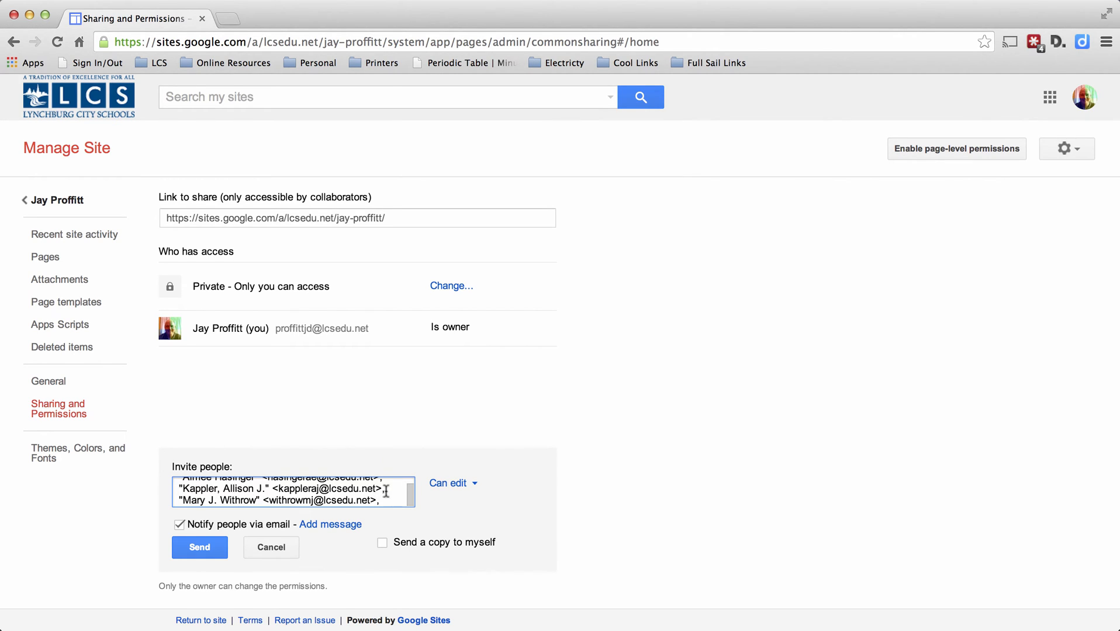
{"action": "left_click", "coordinate": [458, 490]}
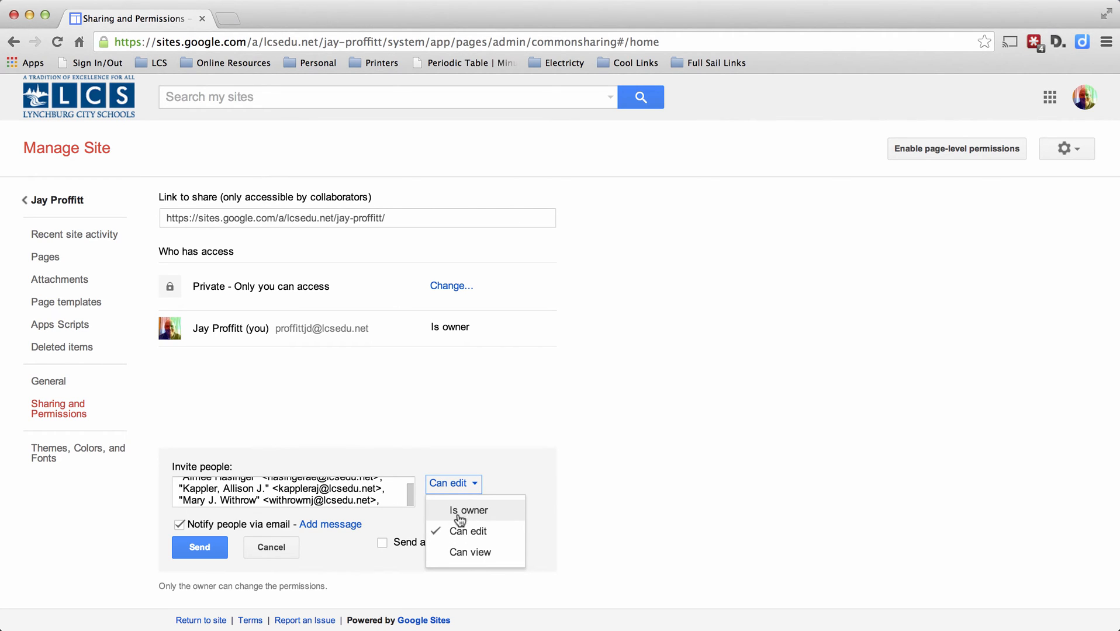
{"action": "left_click", "coordinate": [578, 510]}
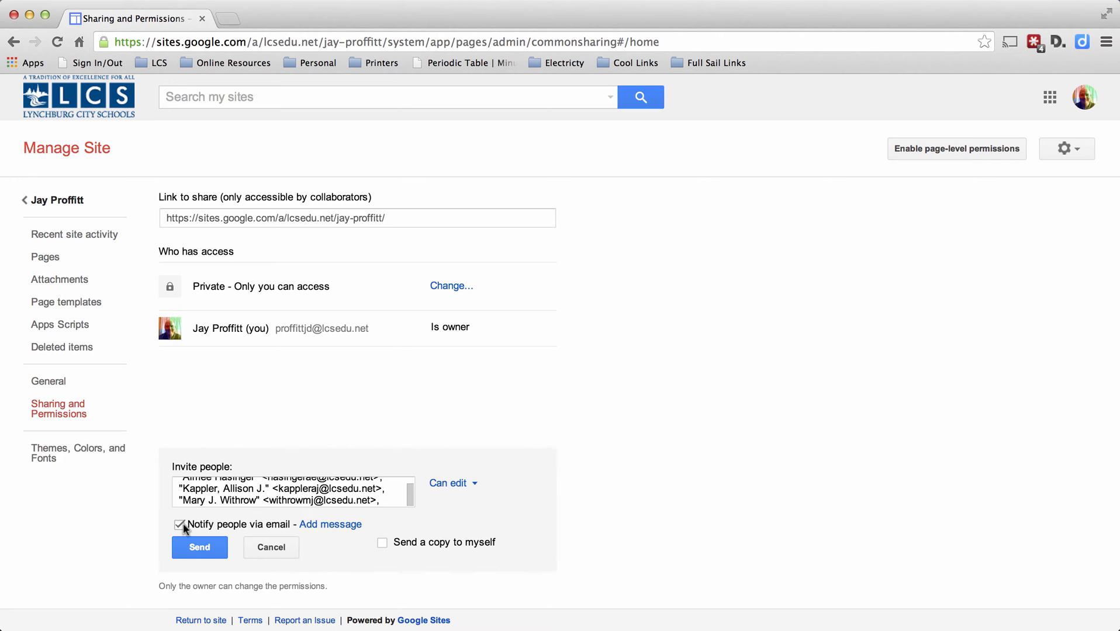
{"action": "left_click", "coordinate": [340, 529]}
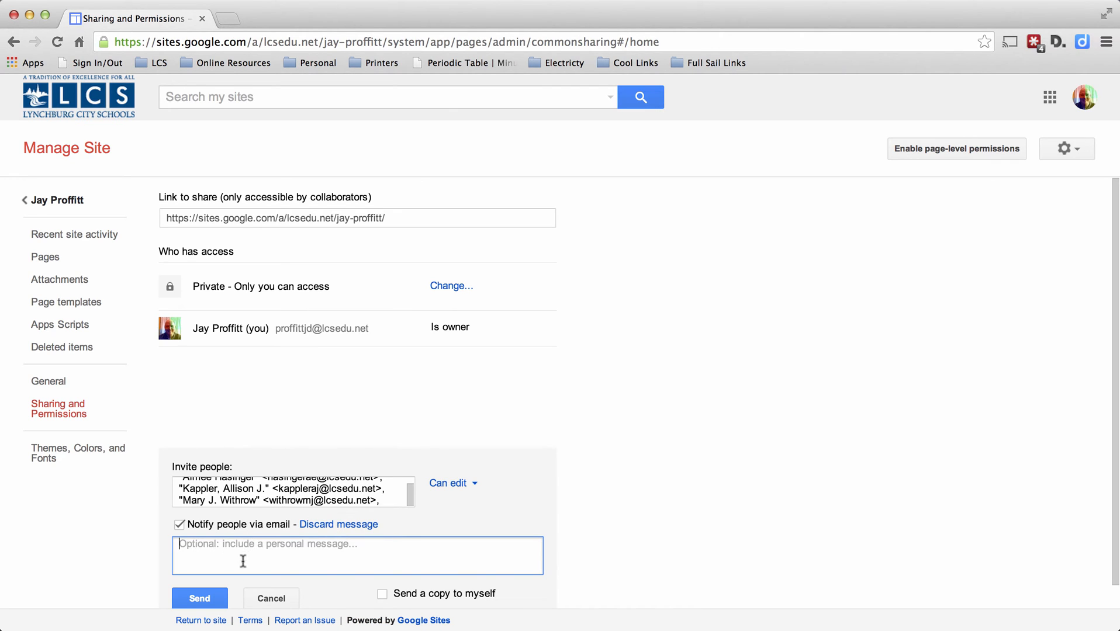
{"action": "left_click", "coordinate": [345, 529]}
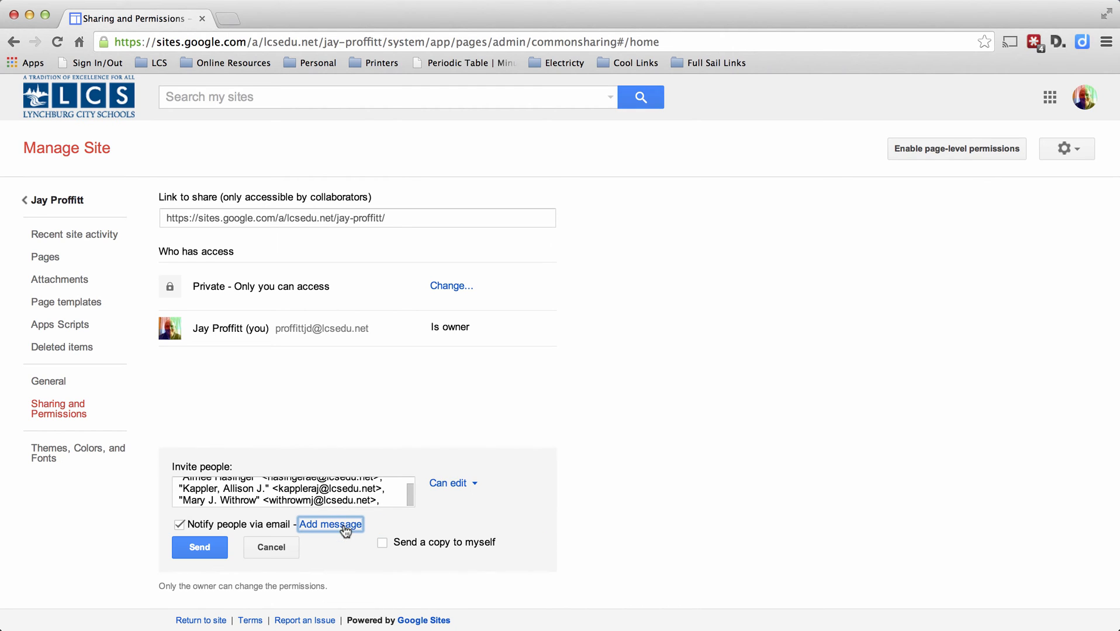
{"action": "left_click", "coordinate": [383, 544]}
{"action": "left_click", "coordinate": [382, 544]}
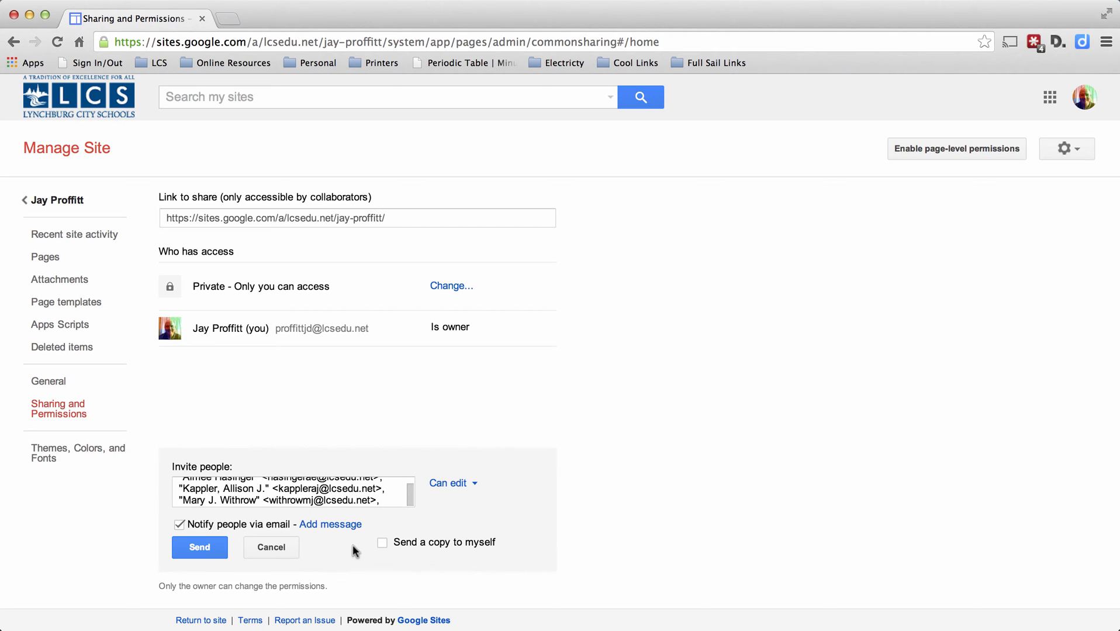
Turn off the email notification and add the invitees to the site with Can edit access.
{"action": "left_click", "coordinate": [179, 526]}
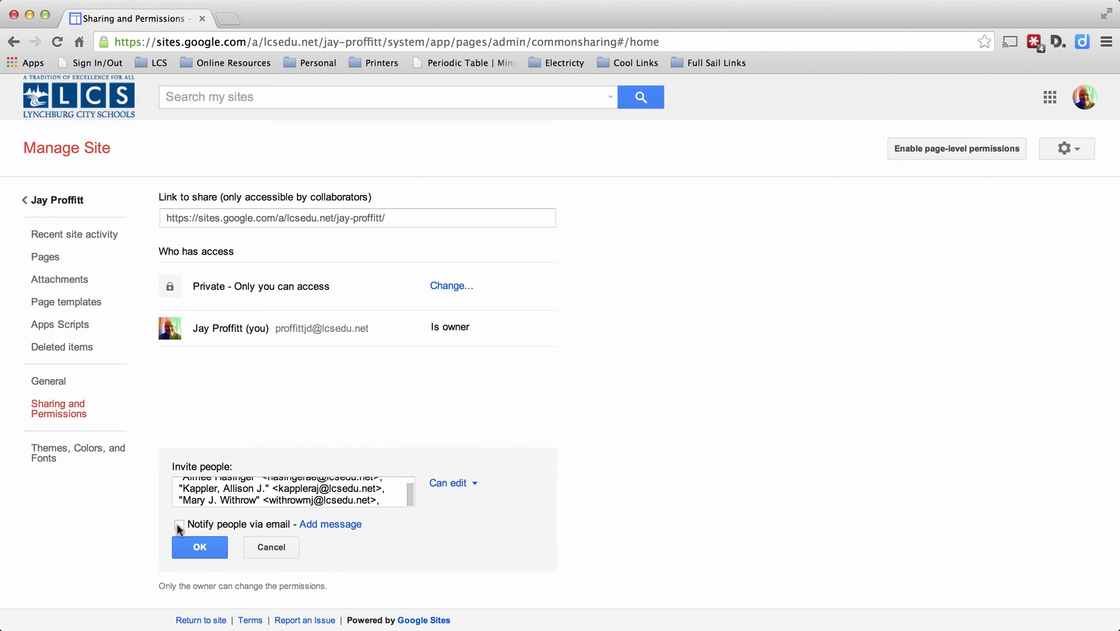
{"action": "left_click", "coordinate": [200, 548]}
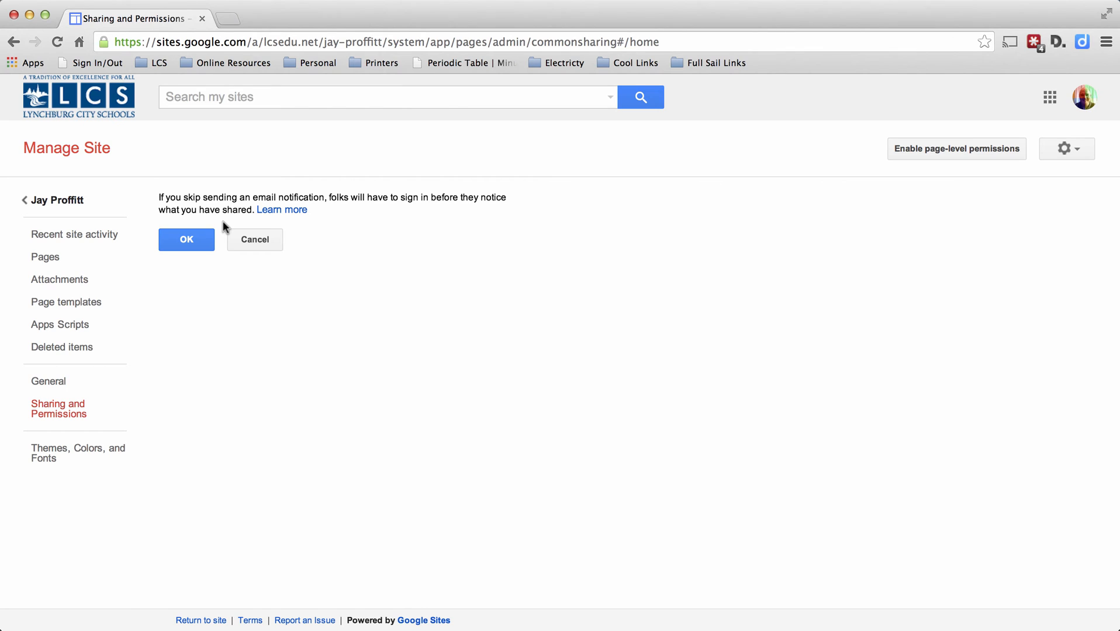
{"action": "left_click", "coordinate": [195, 242]}
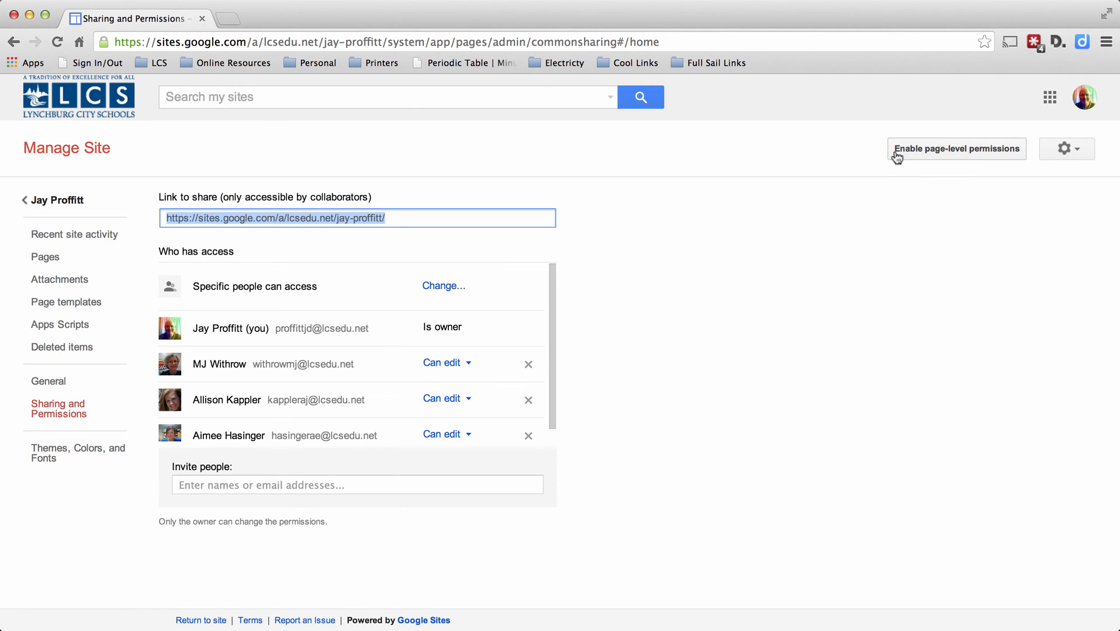
Turn on page-level permissions for the site.
{"action": "left_click", "coordinate": [945, 160]}
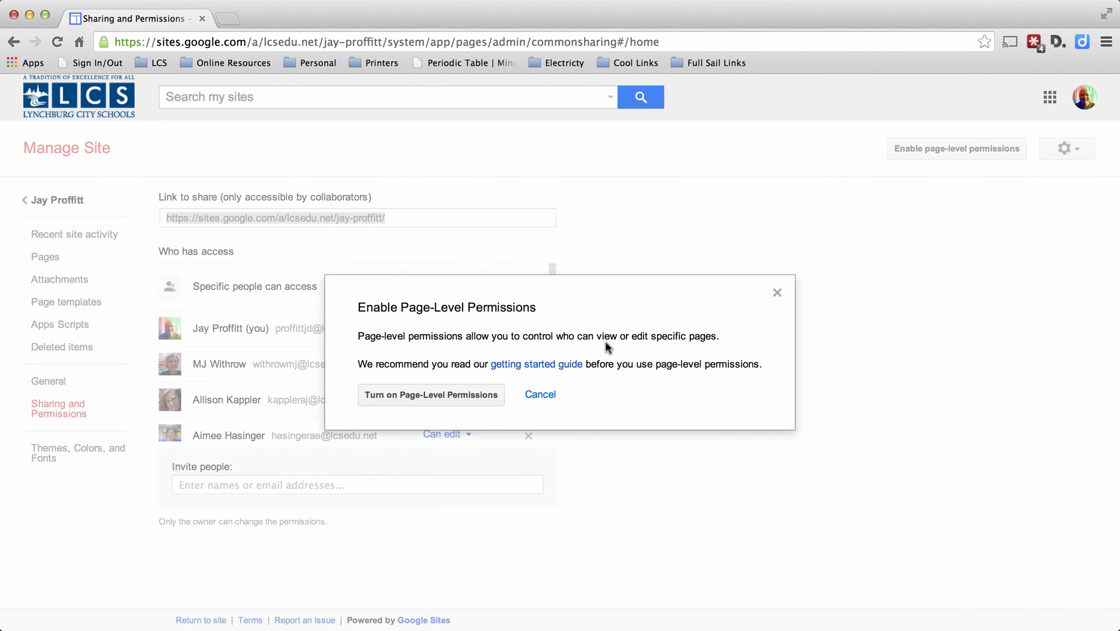
{"action": "left_click", "coordinate": [430, 396]}
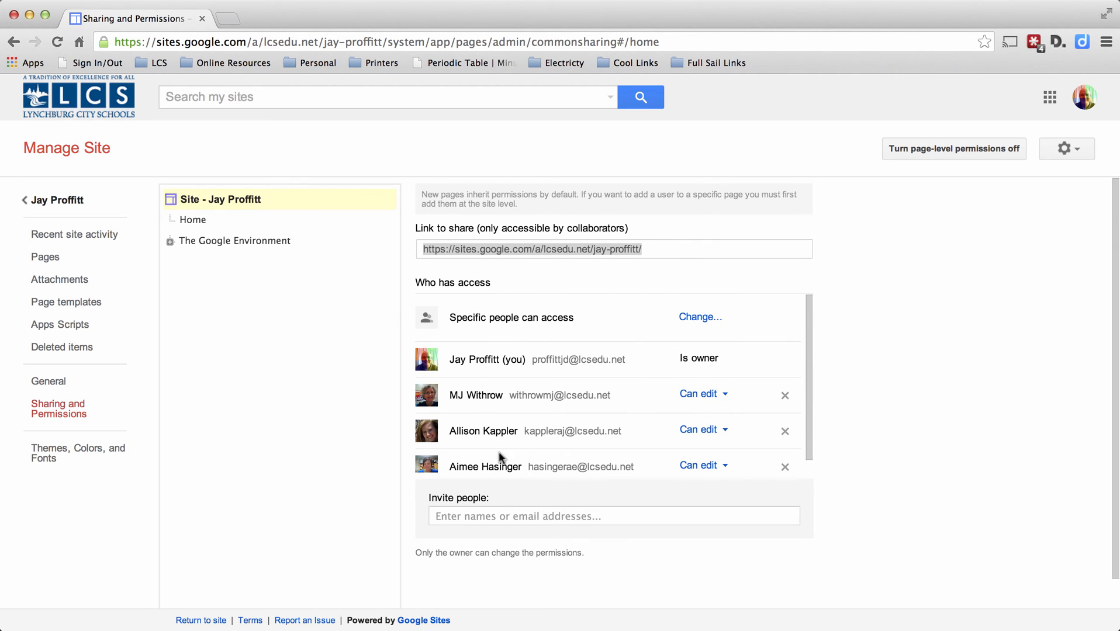
Examine the permissions of the whole site and of the Home, The Google Environment and Google Drive pages.
{"action": "left_click", "coordinate": [170, 241]}
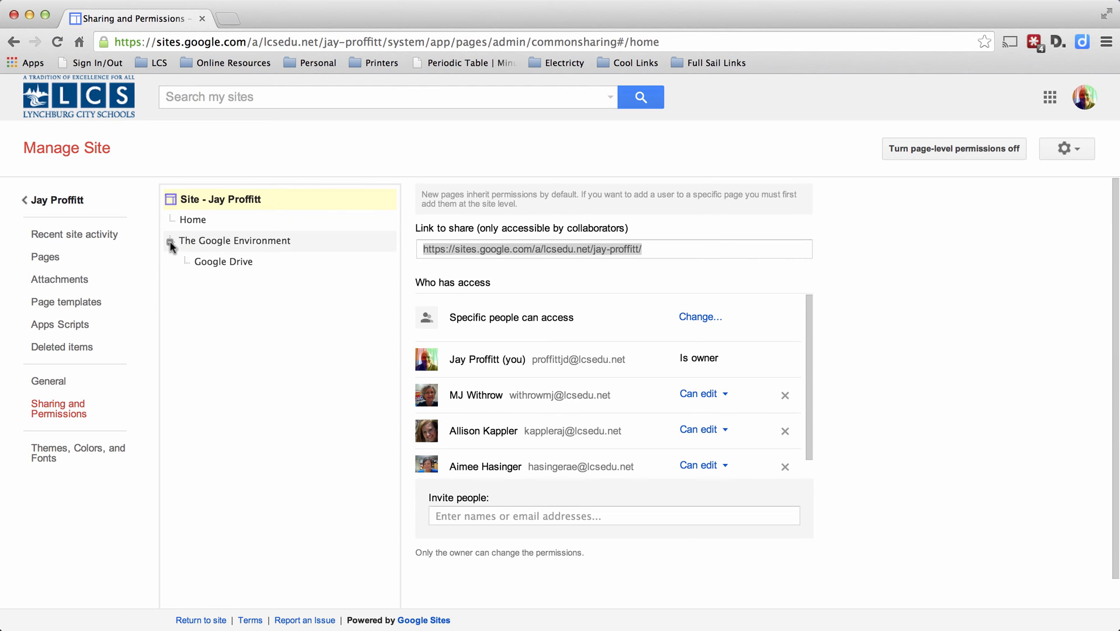
{"action": "left_click", "coordinate": [185, 222]}
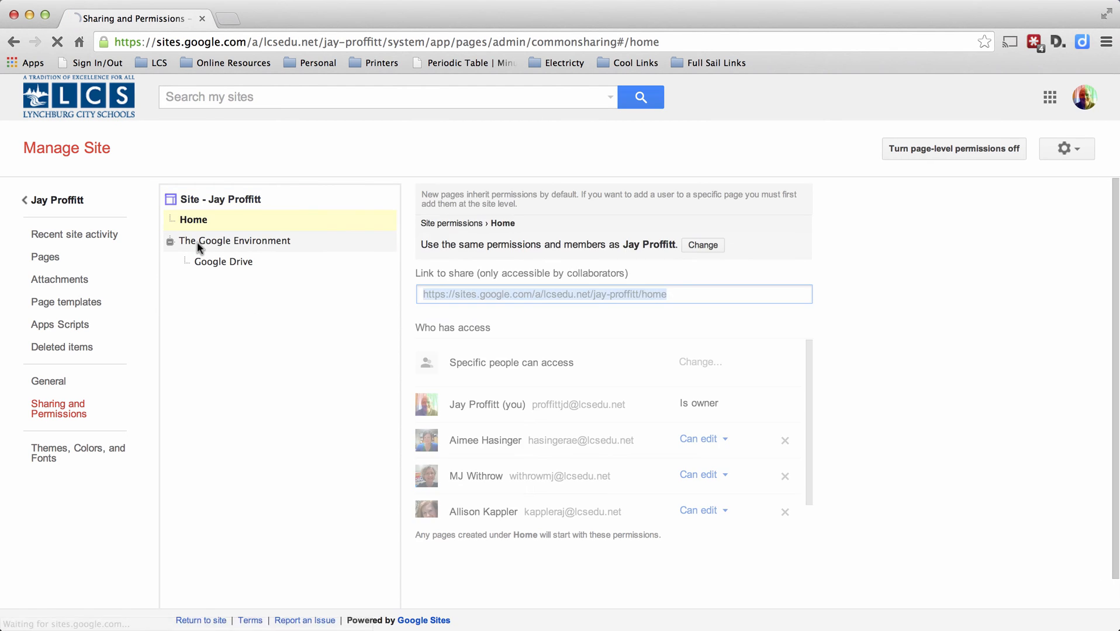
{"action": "left_click", "coordinate": [199, 243]}
{"action": "left_click", "coordinate": [215, 262]}
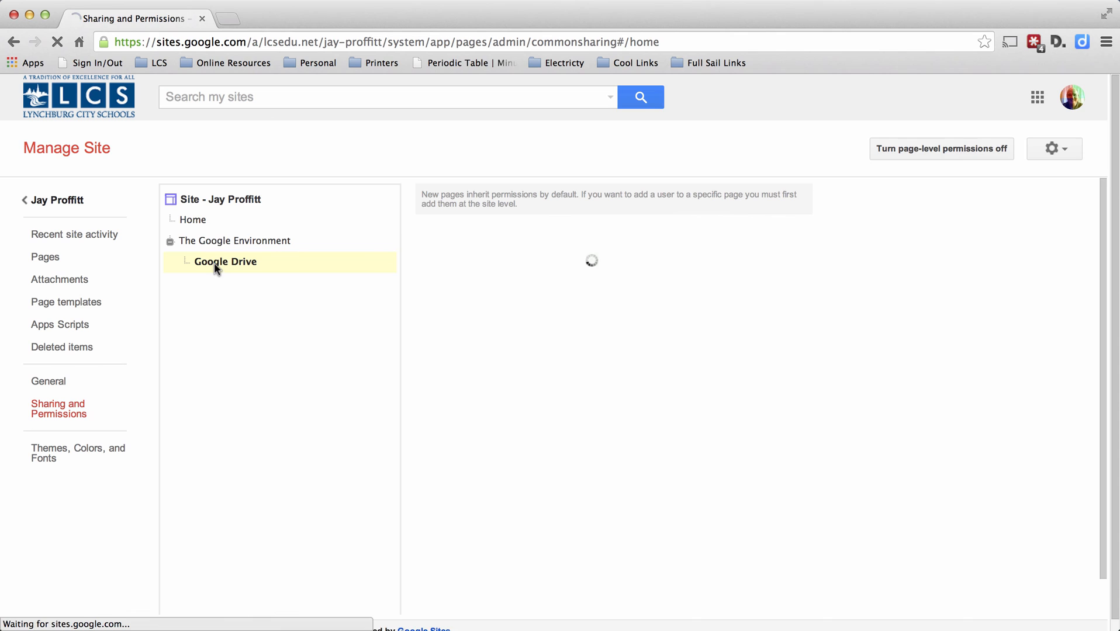
{"action": "left_click", "coordinate": [198, 222]}
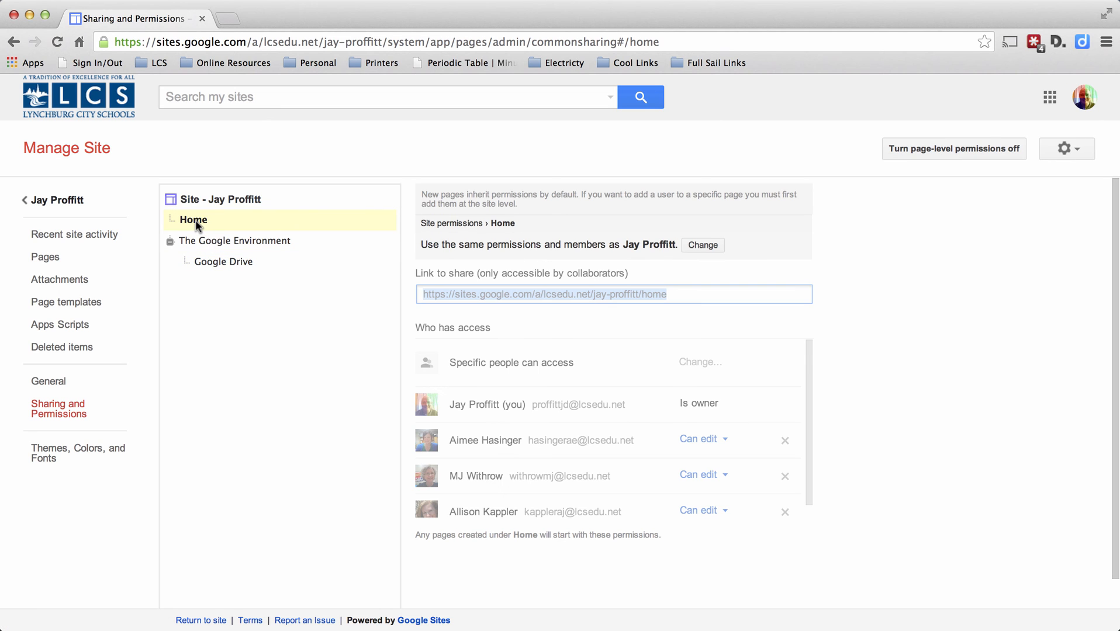
{"action": "left_click", "coordinate": [212, 242]}
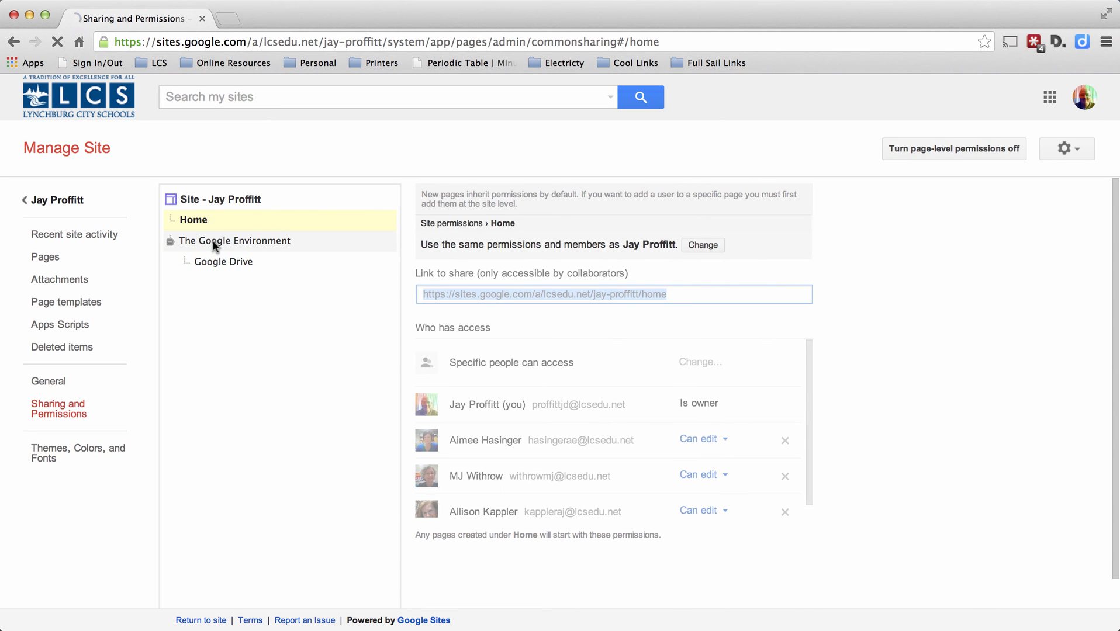
{"action": "left_click", "coordinate": [219, 263]}
{"action": "left_click", "coordinate": [221, 202]}
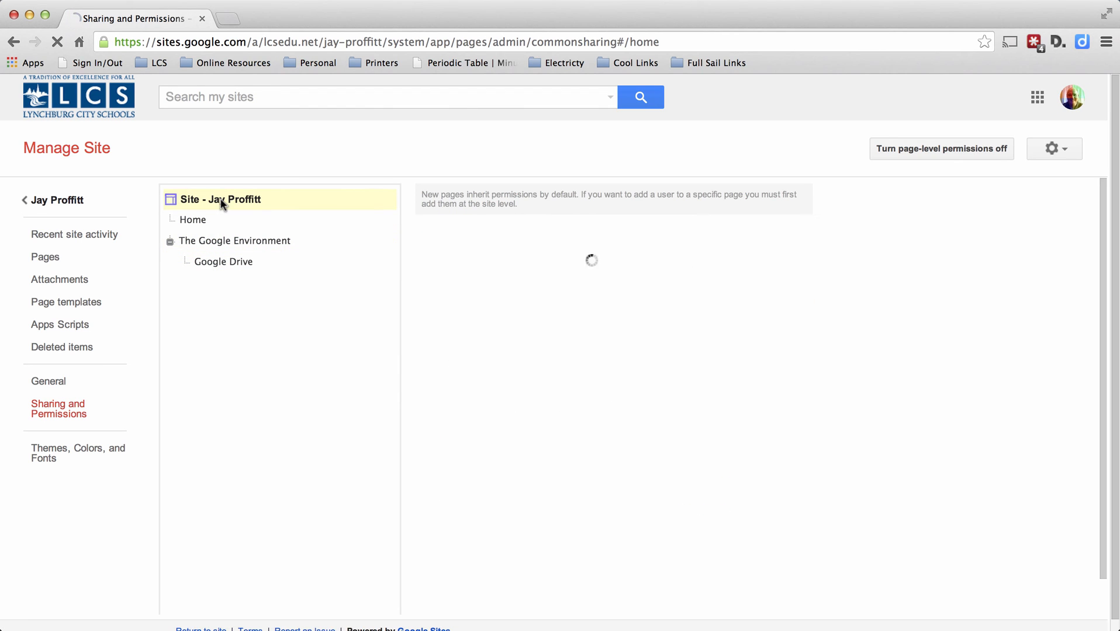
{"action": "left_click", "coordinate": [202, 221]}
{"action": "left_click", "coordinate": [210, 243]}
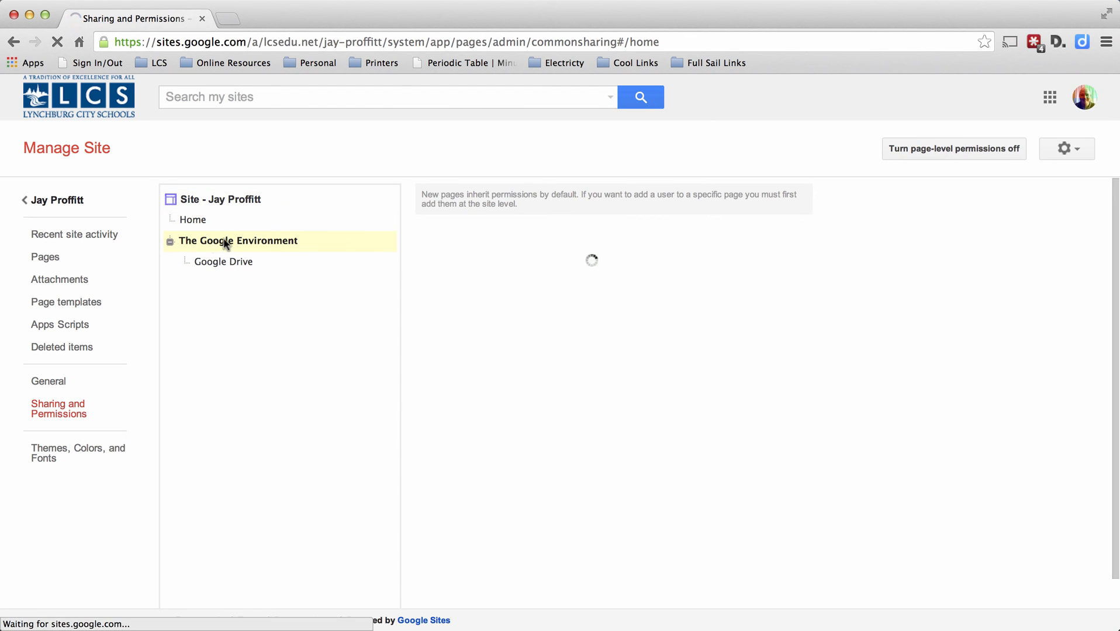
Give the Google Drive page custom permissions that add new site users to this page, and save them.
{"action": "left_click", "coordinate": [223, 262]}
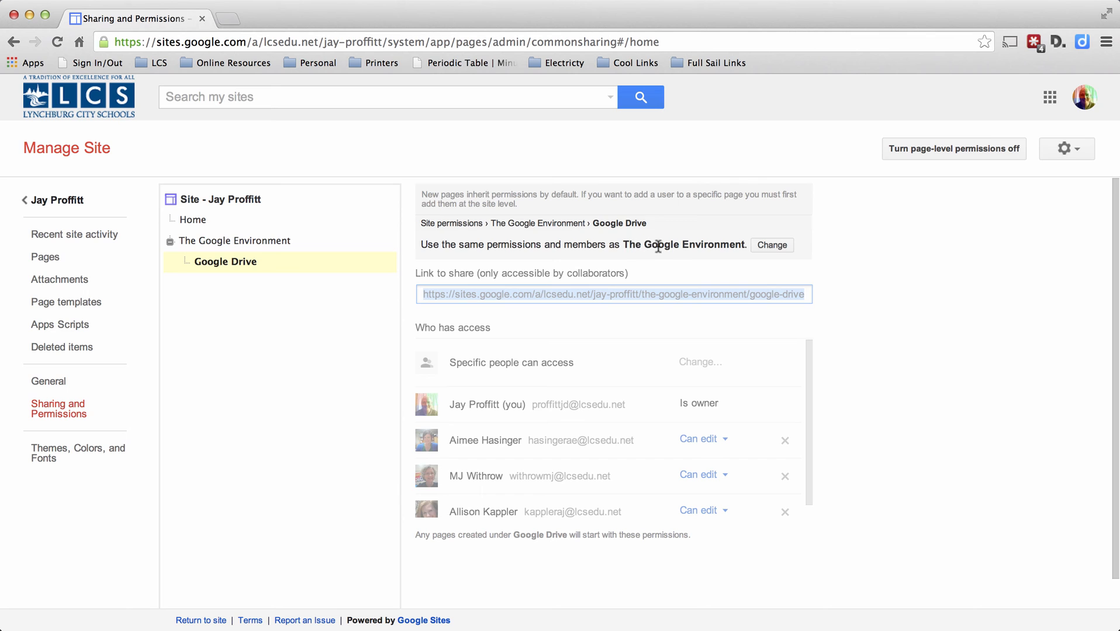
{"action": "left_click", "coordinate": [773, 245]}
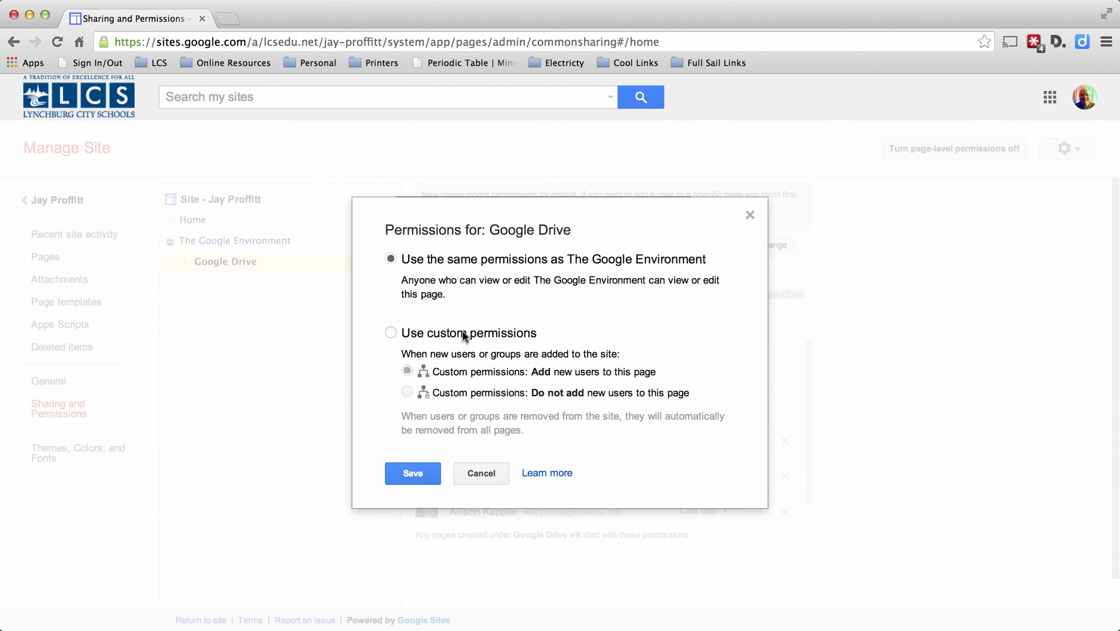
{"action": "left_click", "coordinate": [391, 333]}
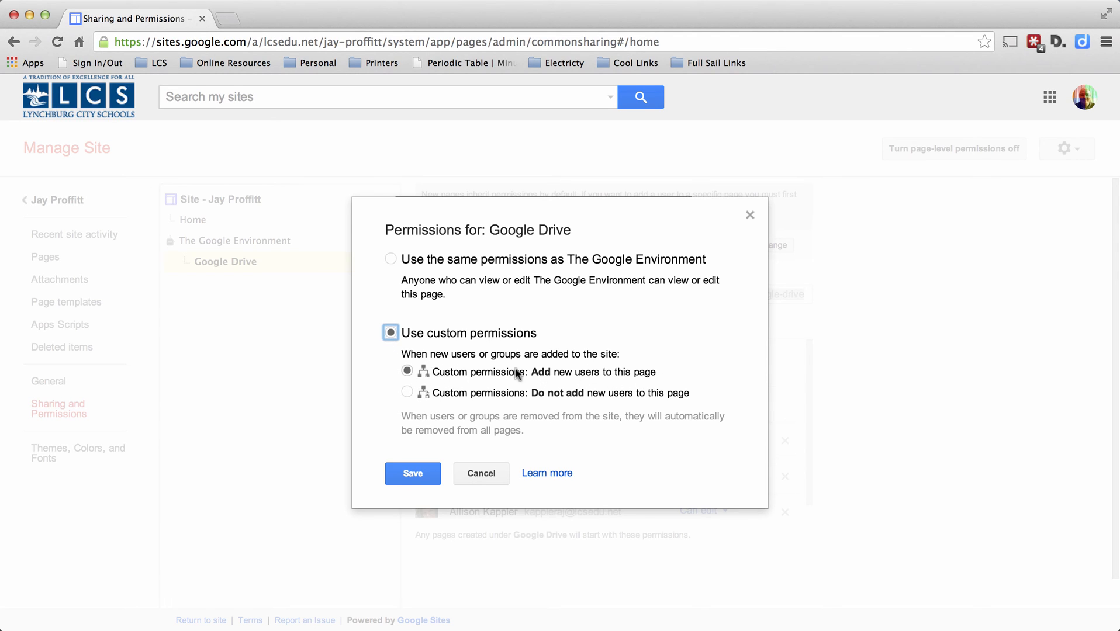
{"action": "left_click", "coordinate": [407, 392]}
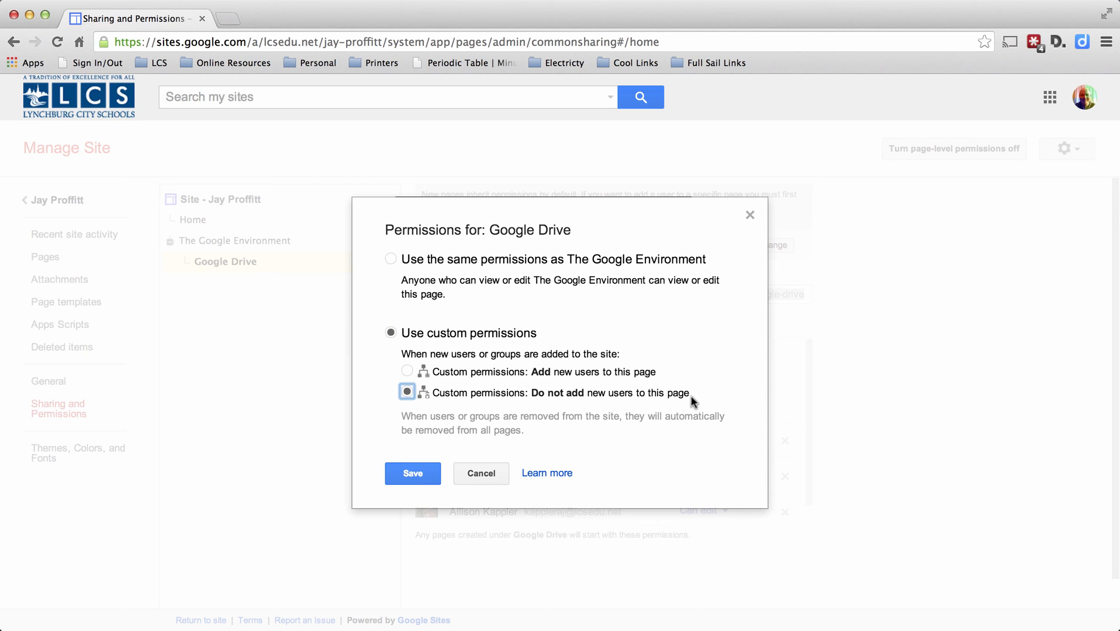
{"action": "left_click", "coordinate": [407, 372]}
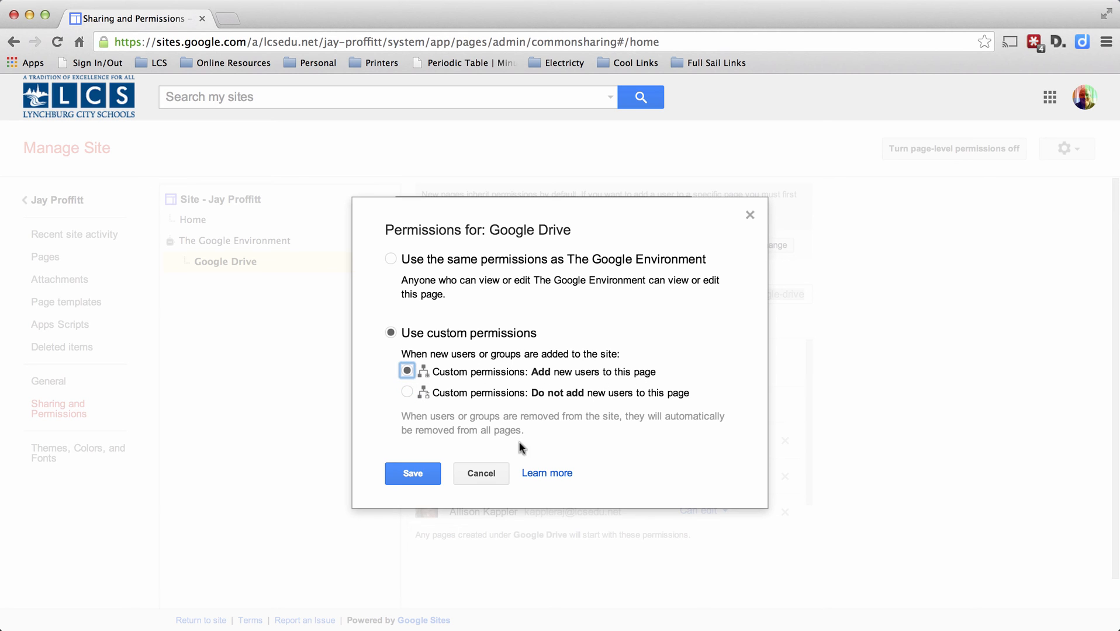
{"action": "left_click", "coordinate": [412, 476]}
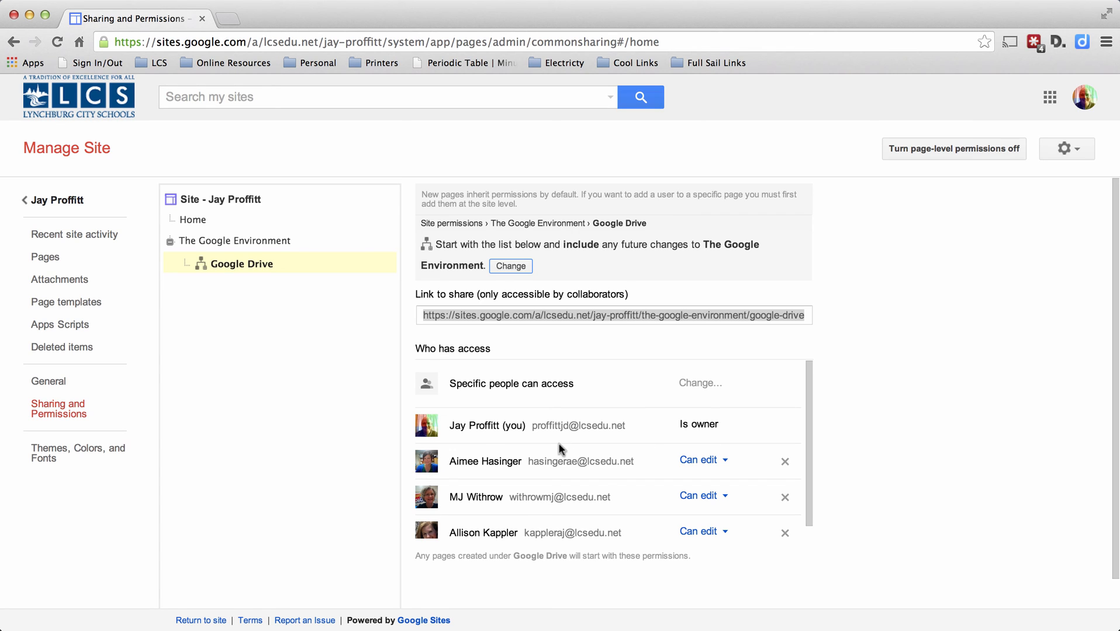
{"action": "scroll", "coordinate": [643, 477], "scroll_direction": "down", "scroll_amount": 1}
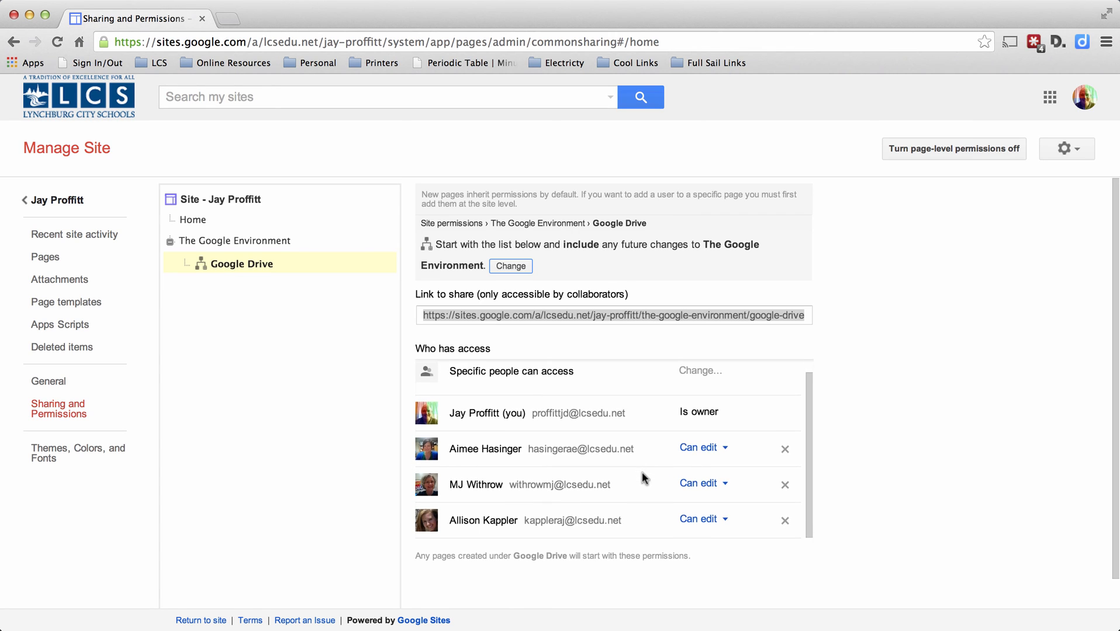
Remove the second invited collaborator's access to the Google Drive page, save the change, and compare access on the Home and The Google Environment pages.
{"action": "left_click", "coordinate": [785, 484]}
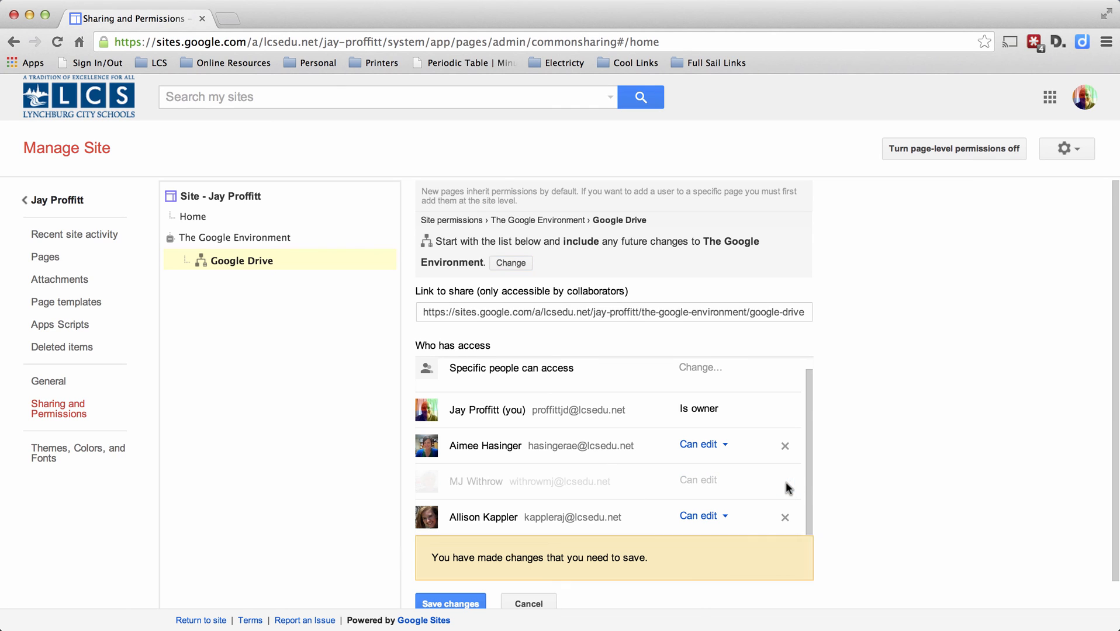
{"action": "left_click", "coordinate": [460, 603]}
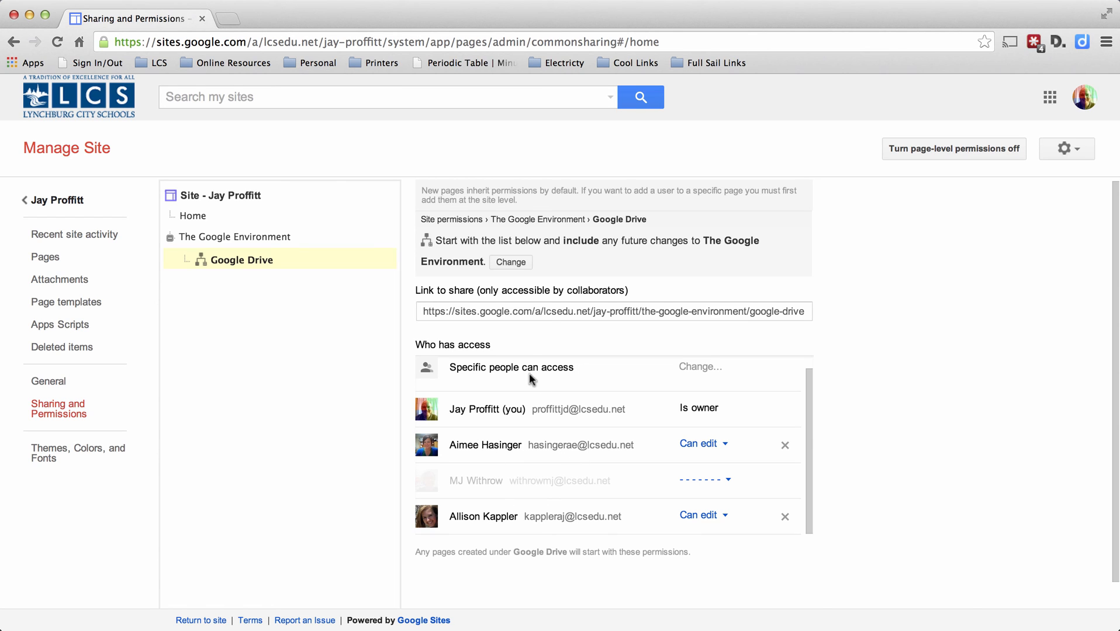
{"action": "left_click", "coordinate": [222, 238]}
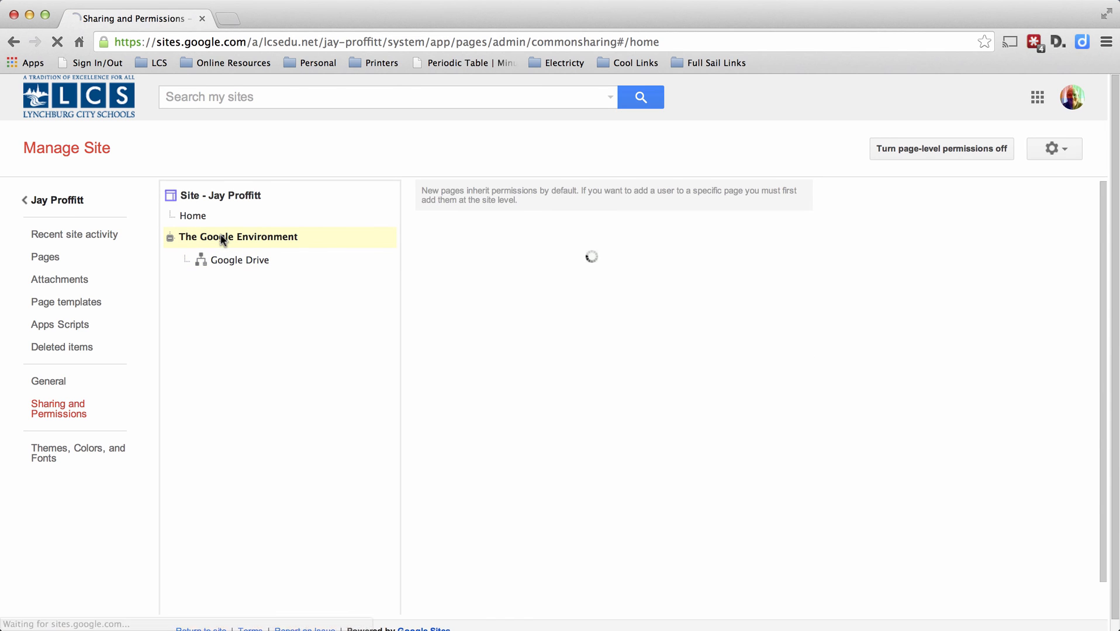
{"action": "left_click", "coordinate": [184, 219]}
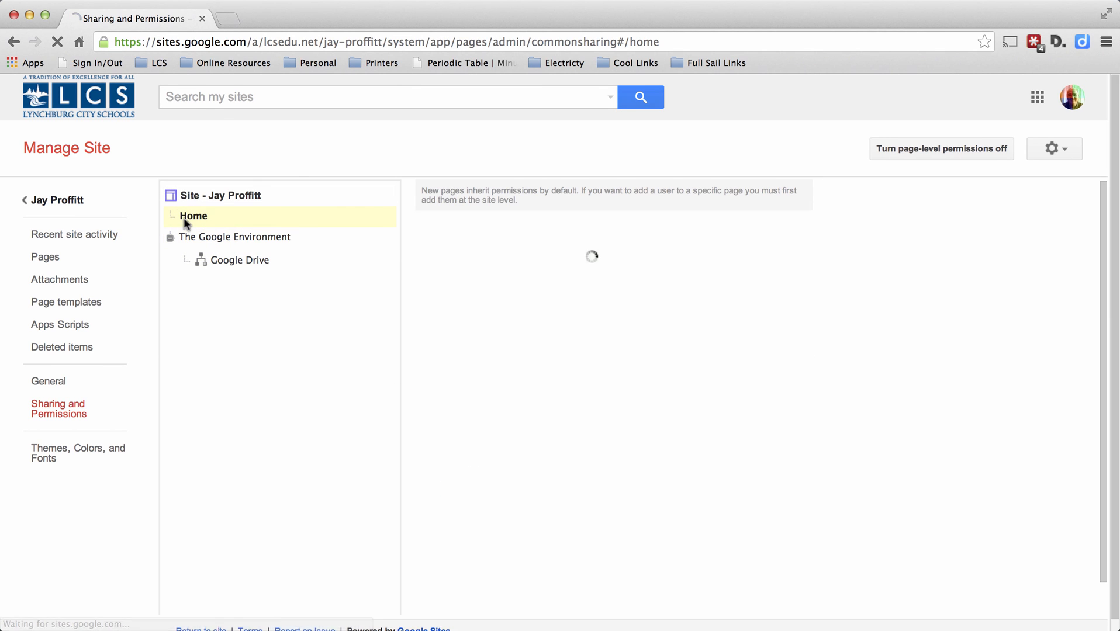
{"action": "left_click", "coordinate": [215, 239]}
{"action": "left_click", "coordinate": [229, 262]}
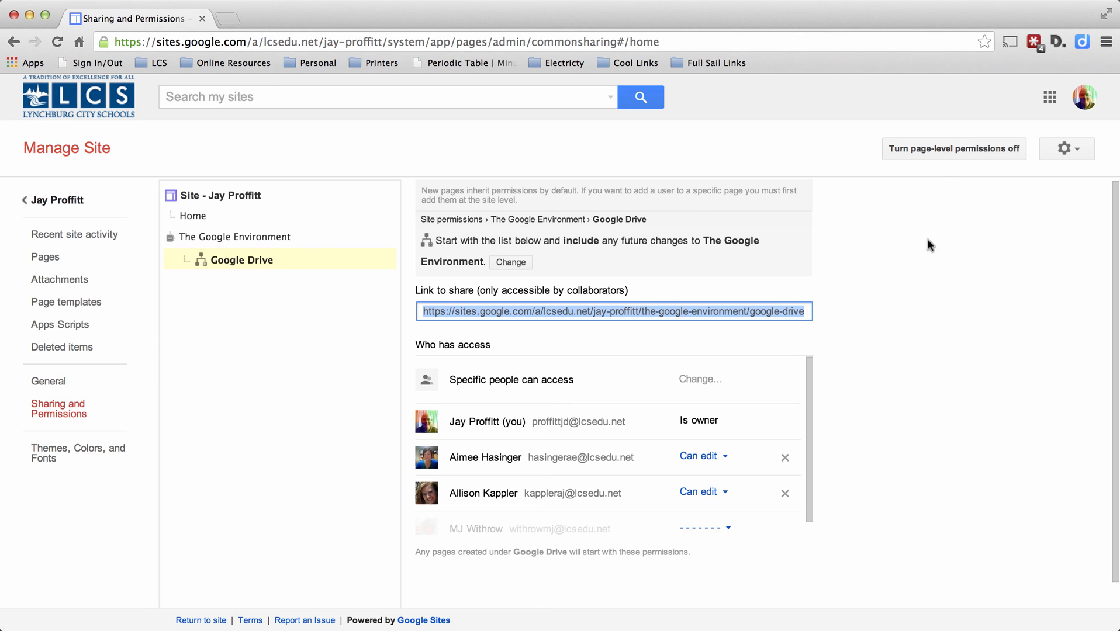
Turn off page-level permissions so that all pages revert to the site-level permissions.
{"action": "left_click", "coordinate": [929, 151]}
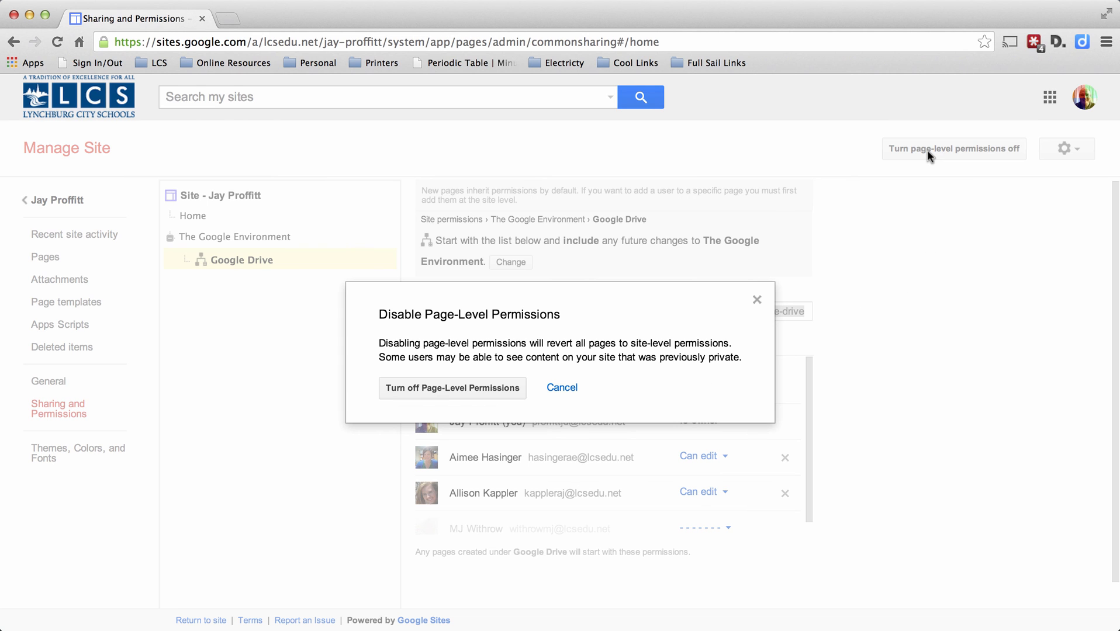
{"action": "left_click", "coordinate": [449, 387]}
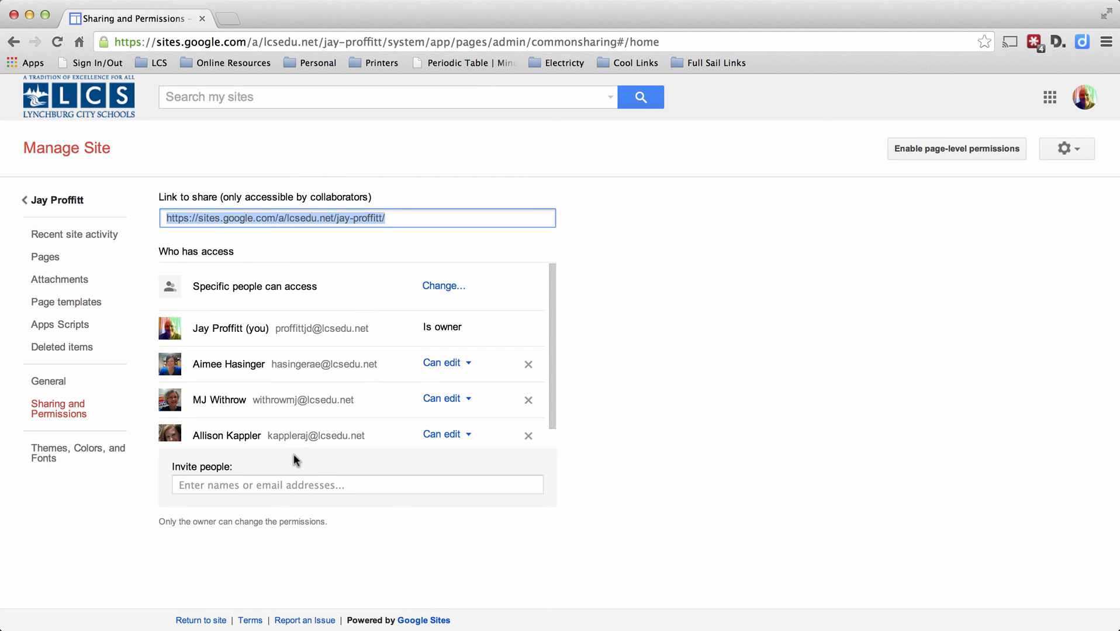
Change the site's visibility from specific people to Anyone with the link, save it, and review the access list.
{"action": "left_click", "coordinate": [442, 287]}
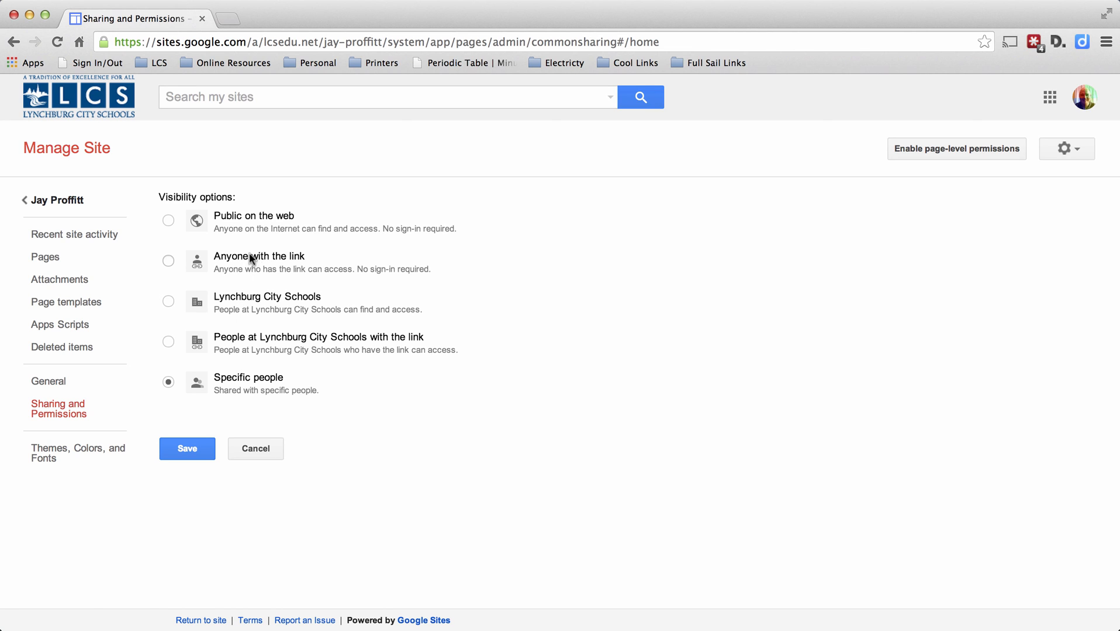
{"action": "left_click", "coordinate": [168, 261]}
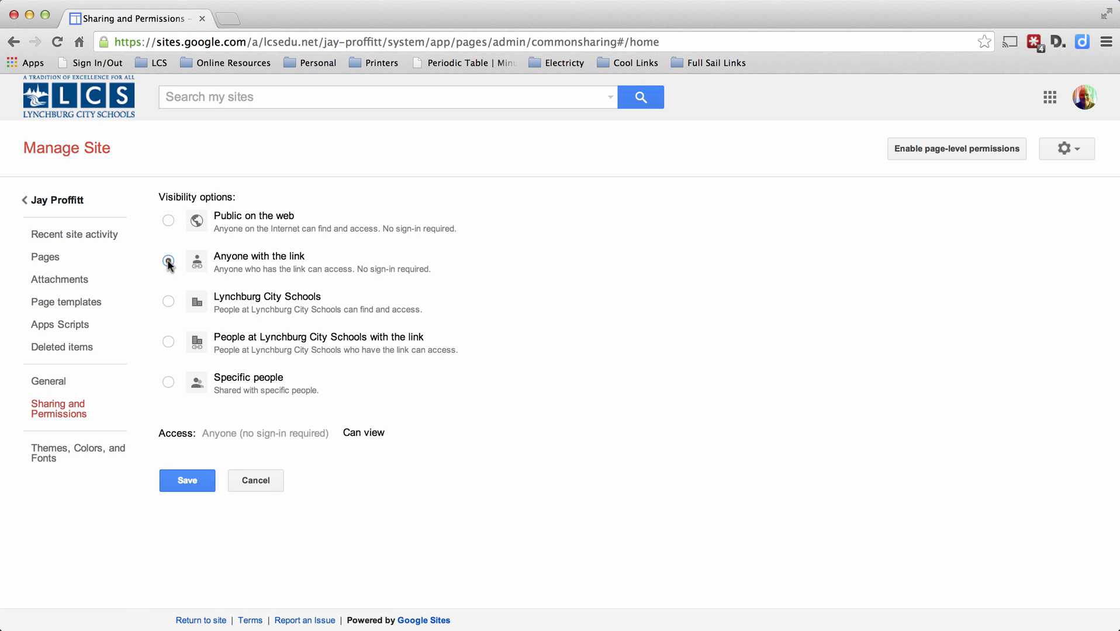
{"action": "left_click", "coordinate": [191, 485]}
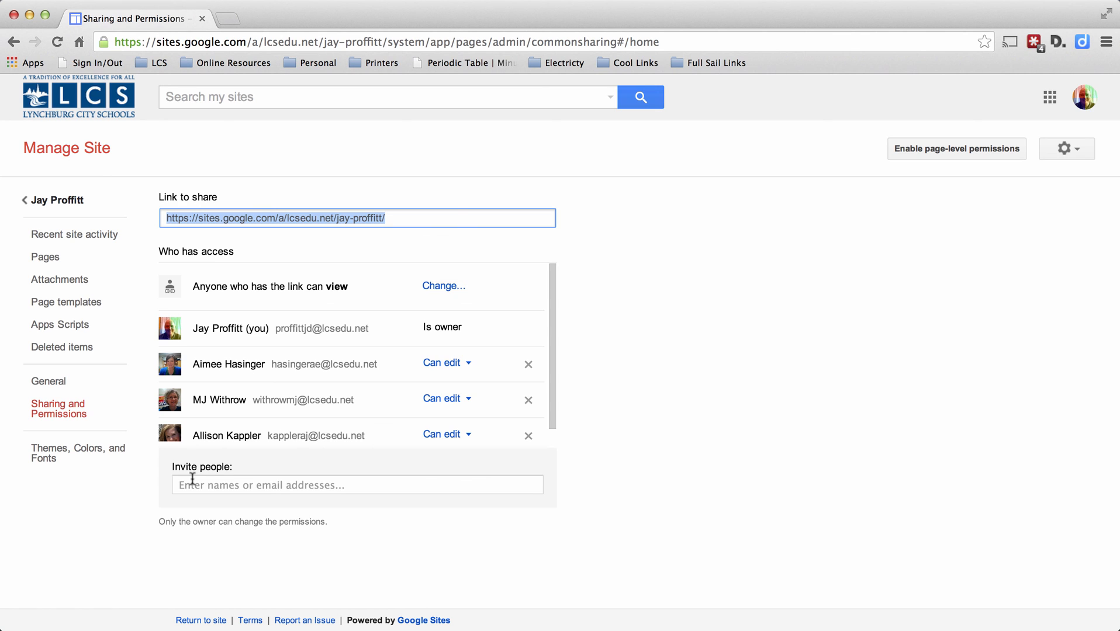
{"action": "left_click_drag", "start_coordinate": [553, 296], "coordinate": [554, 337]}
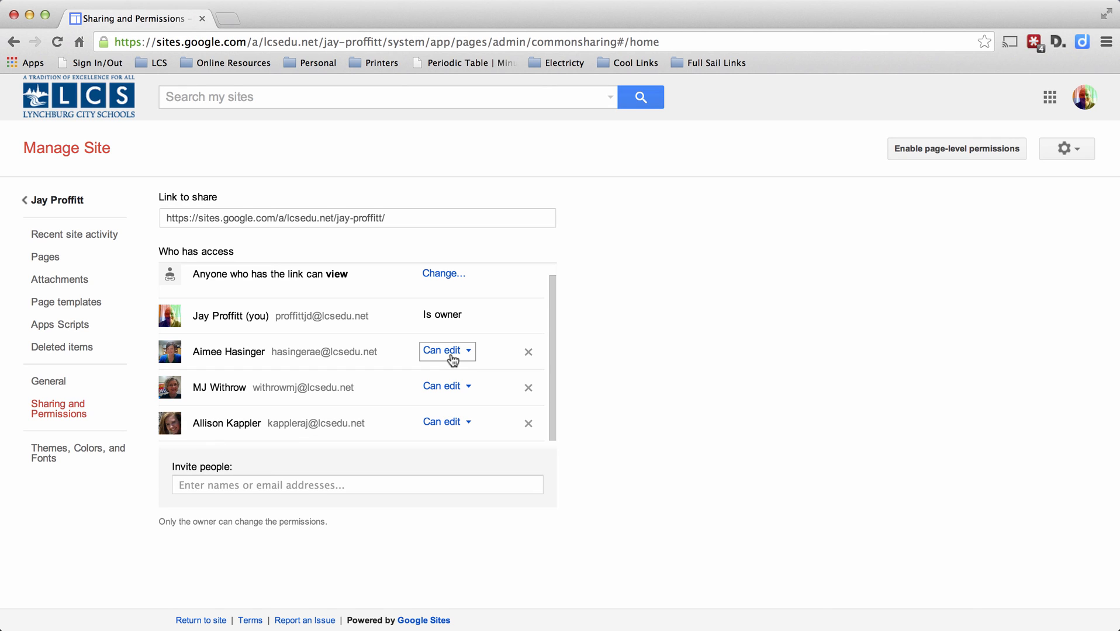
{"action": "scroll", "coordinate": [453, 359], "scroll_direction": "up", "scroll_amount": 1}
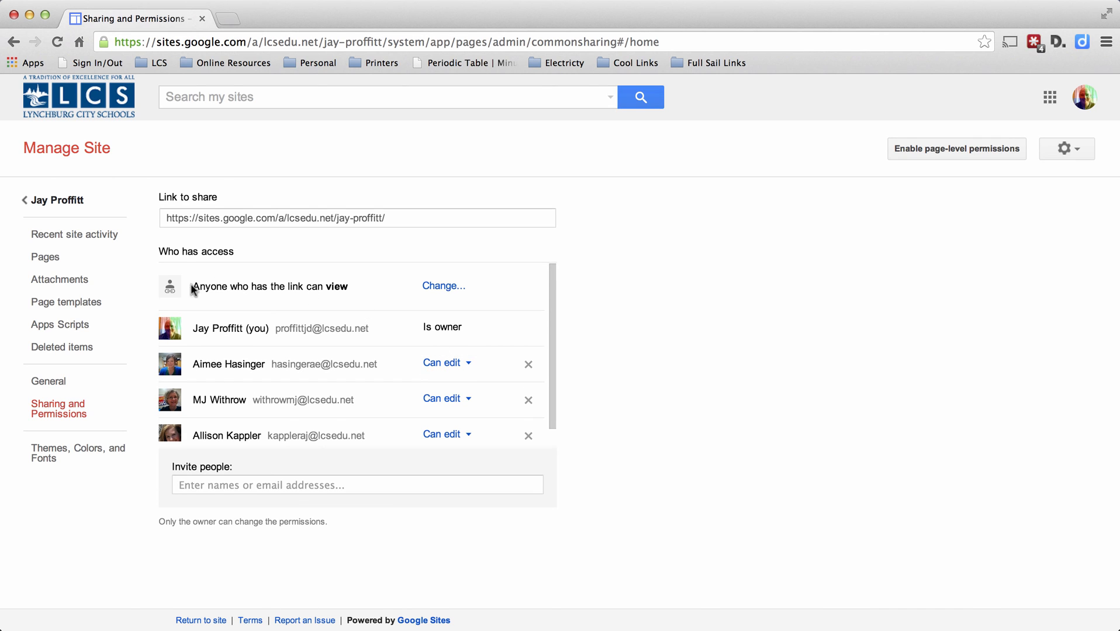